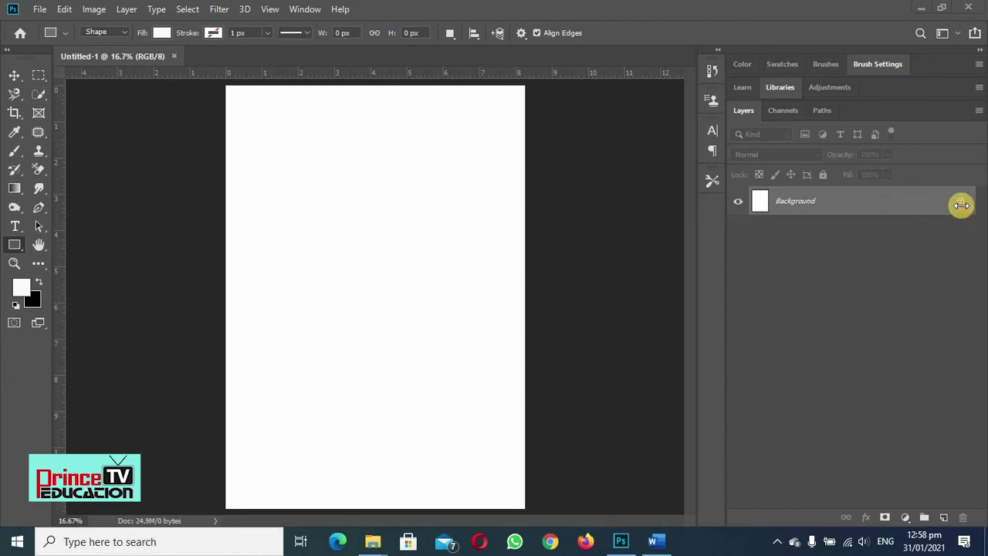
Unlock the Background layer and rename it "gradient"
click(938, 201)
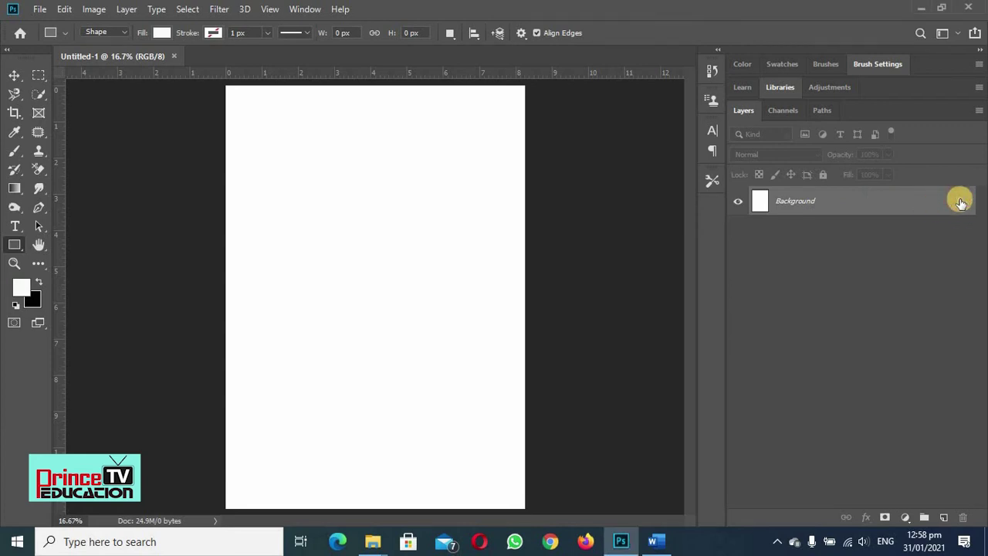
click(960, 203)
click(797, 205)
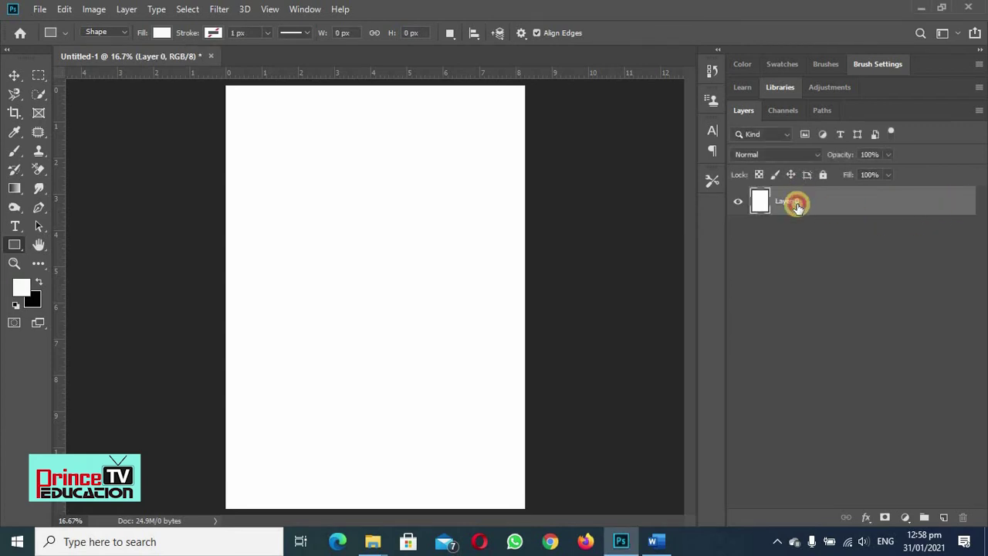
double_click(797, 203)
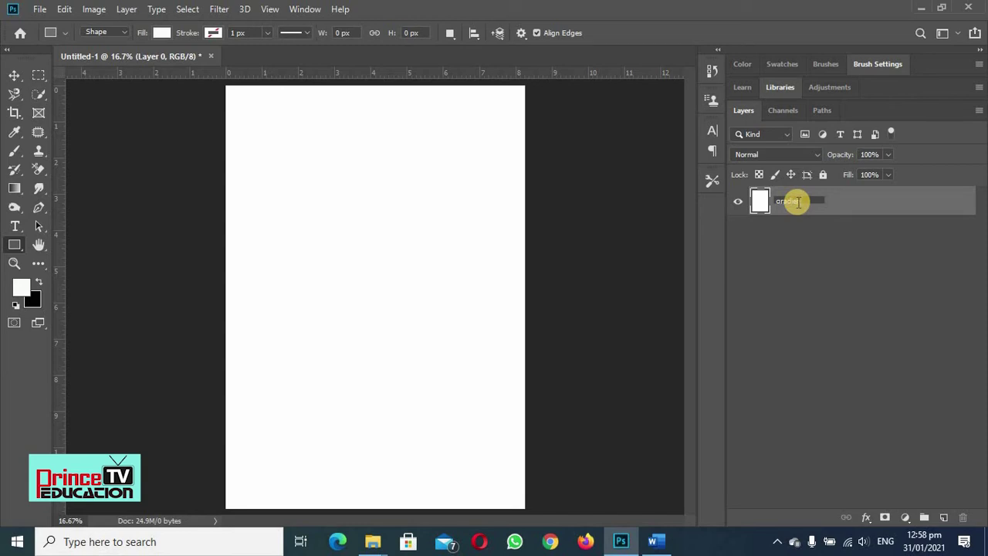
text(gradient)
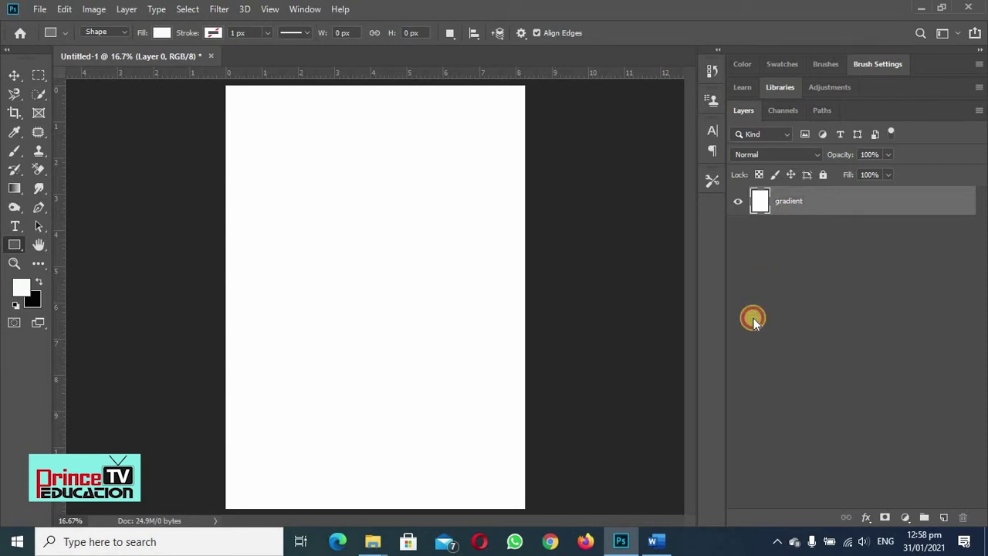
click(754, 318)
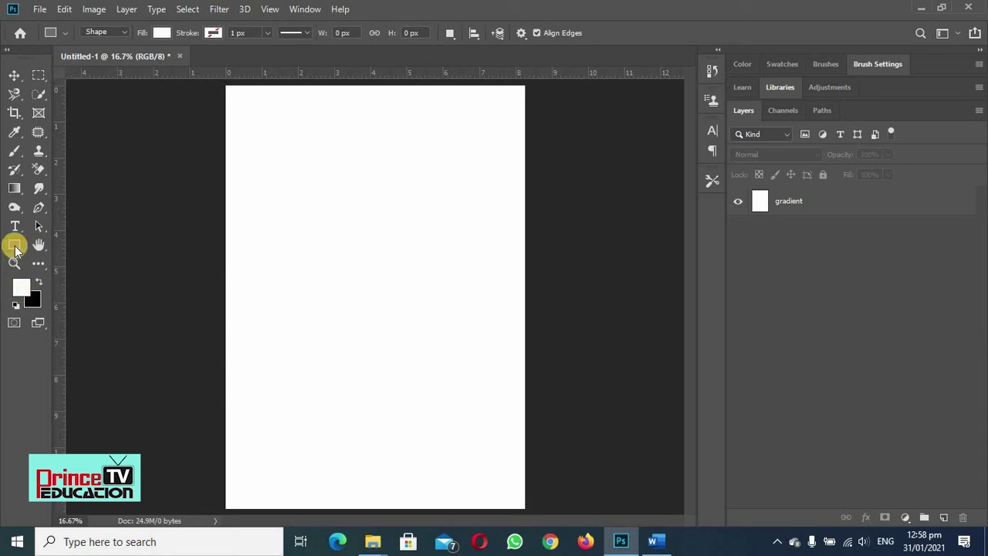
Activate the Gradient tool and add a new empty layer above the gradient layer
click(18, 189)
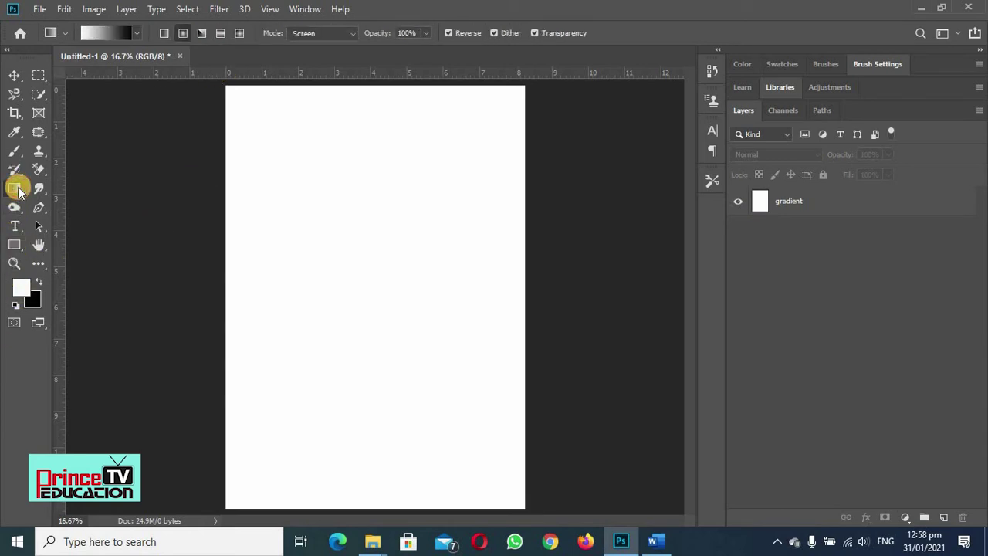
click(925, 517)
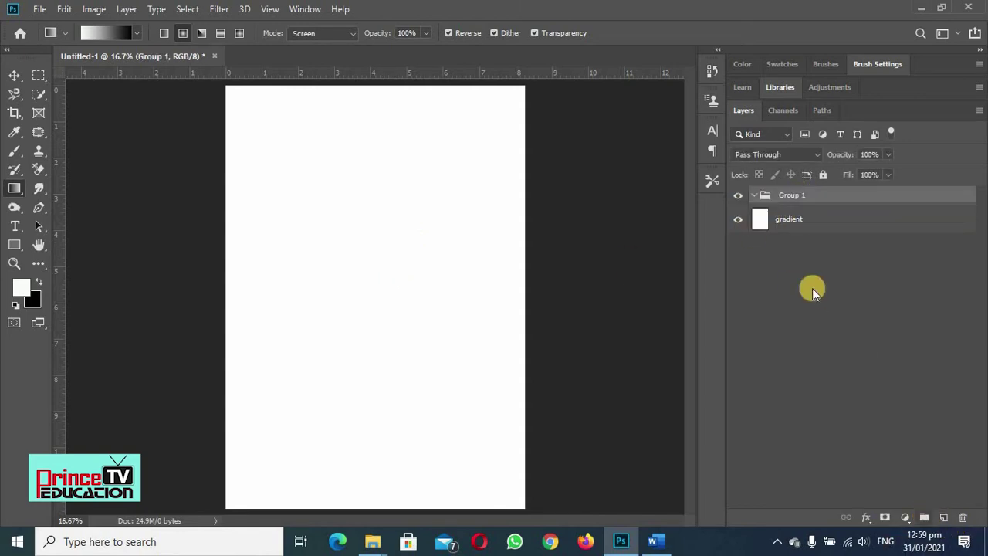
click(963, 516)
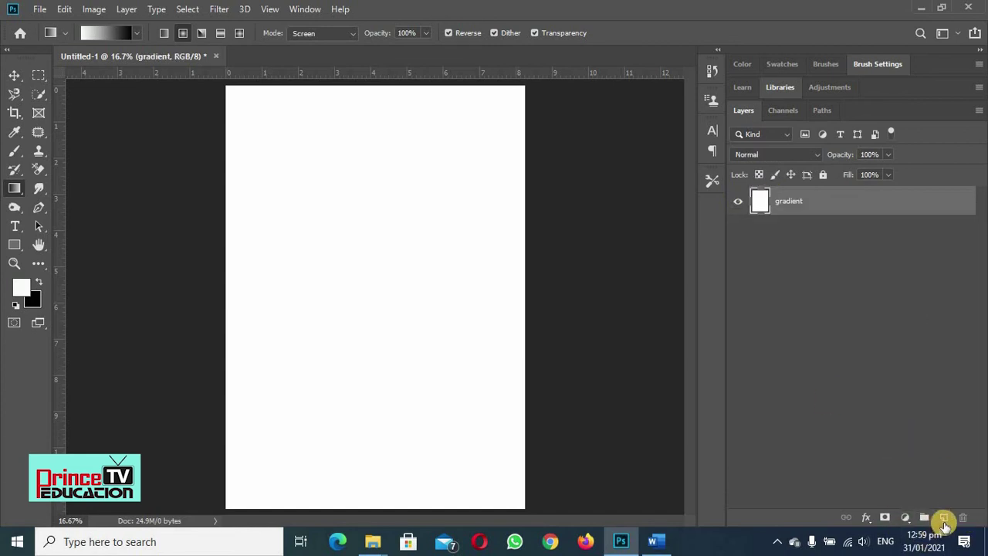
click(943, 517)
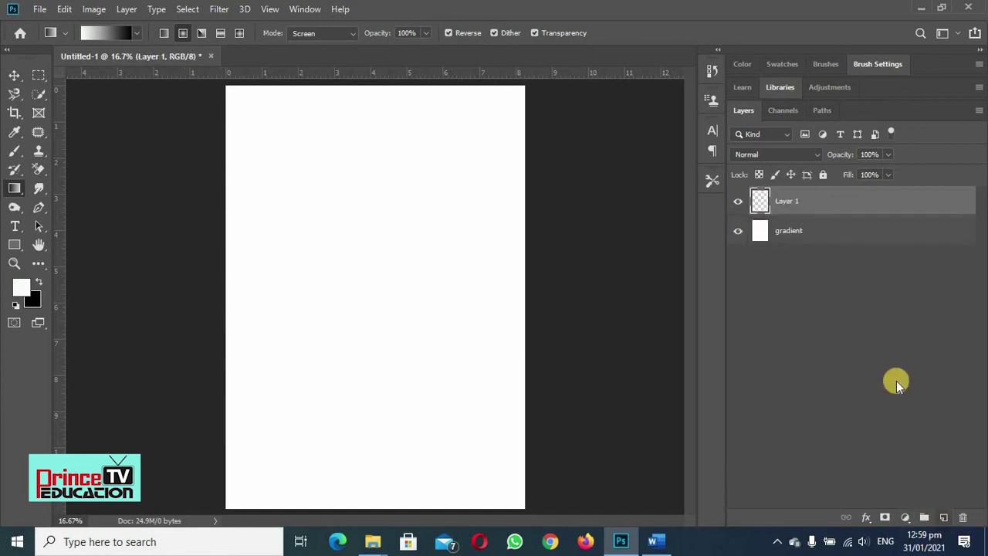
Rename the white gradient layer "bg" and select the empty Layer 1
click(788, 223)
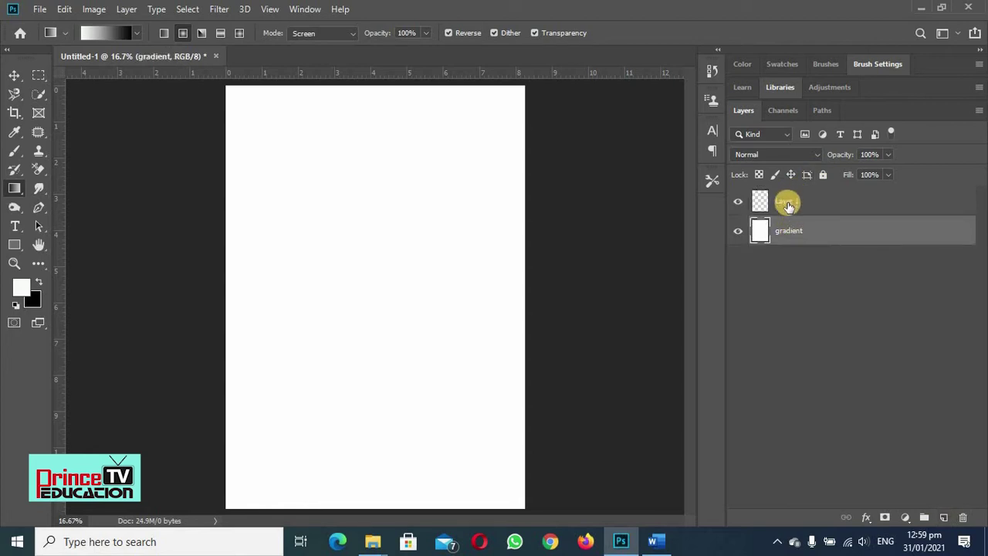
double_click(799, 230)
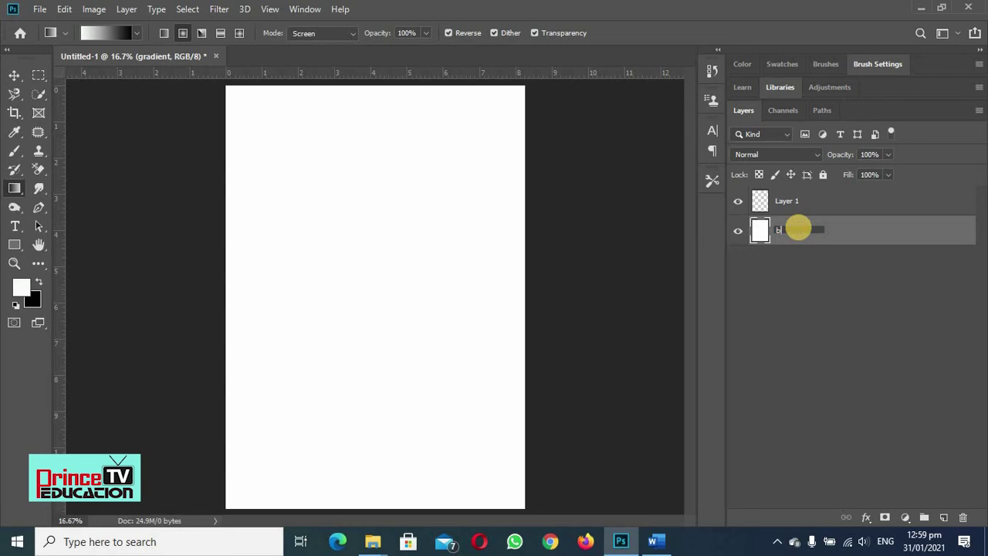
text(bg)
click(811, 199)
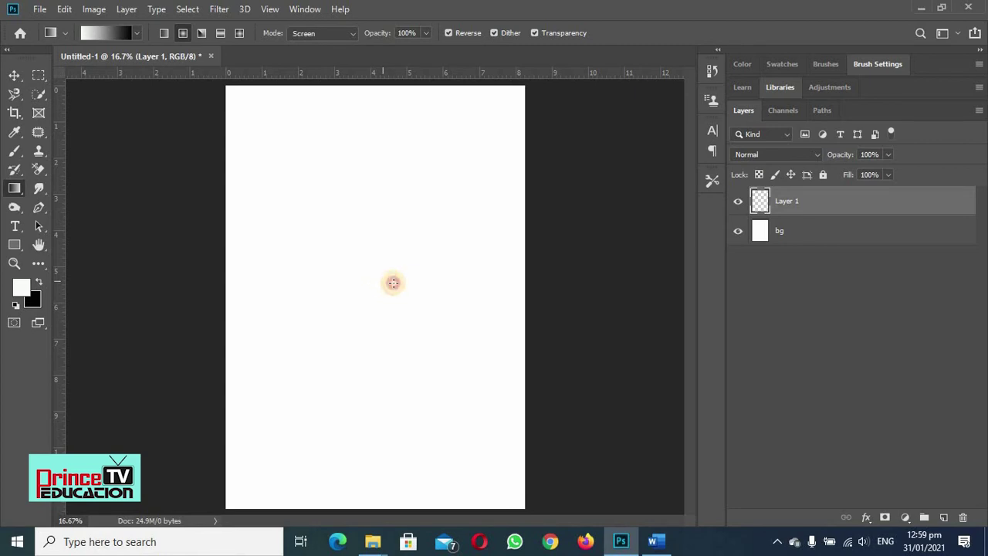
Draw a black-centred radial gradient outward from the middle of Layer 1 and swap the foreground and background colours
drag(383, 281, 540, 281)
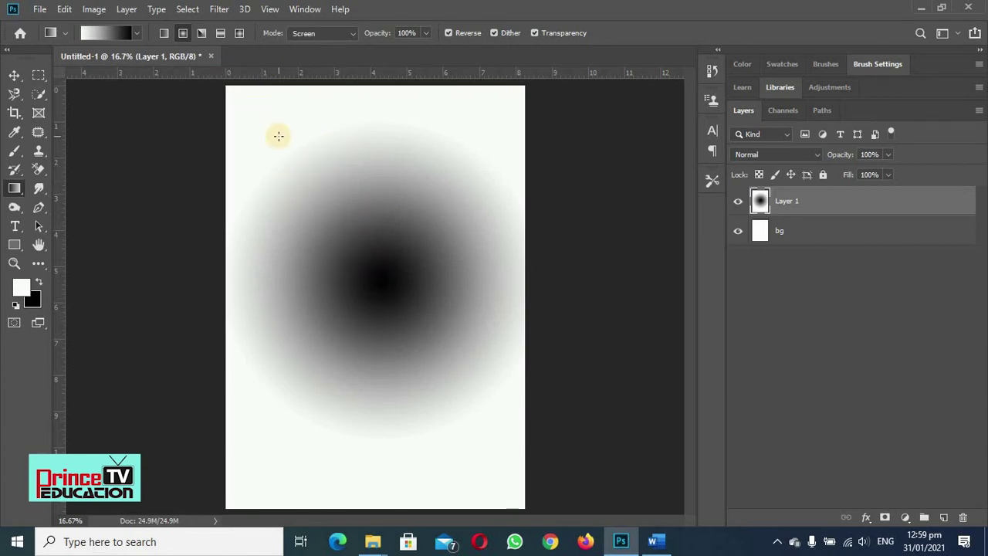
click(36, 281)
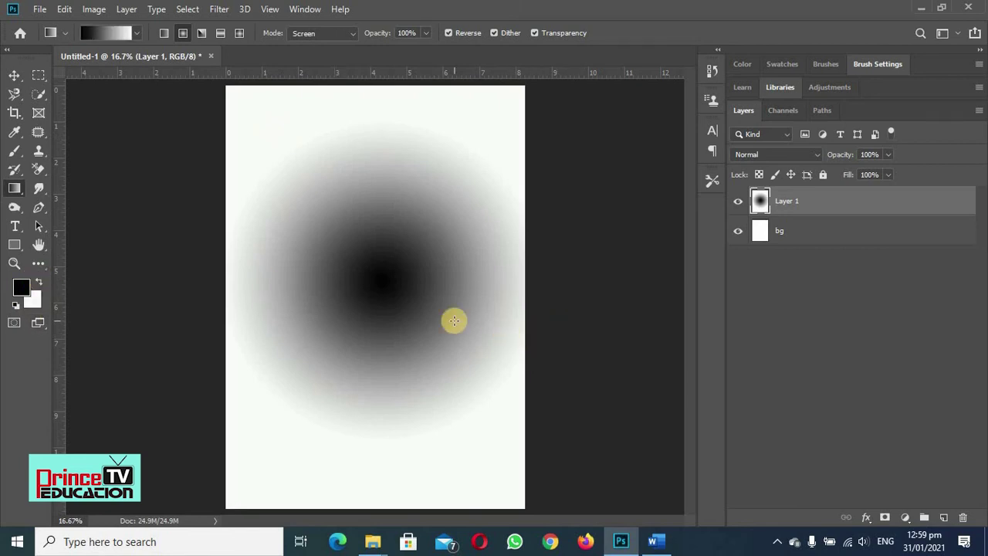
key(ctrl+t)
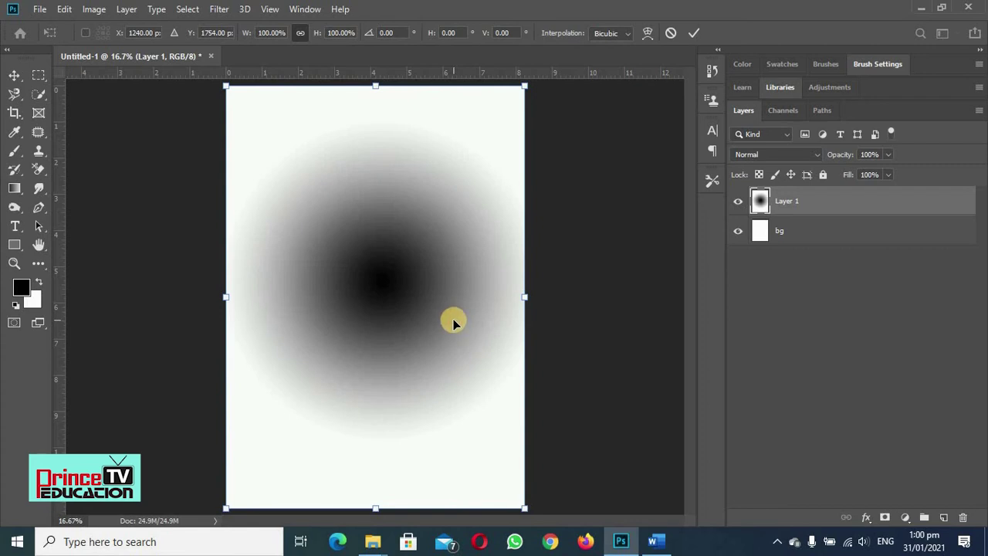
key(g)
key(Return)
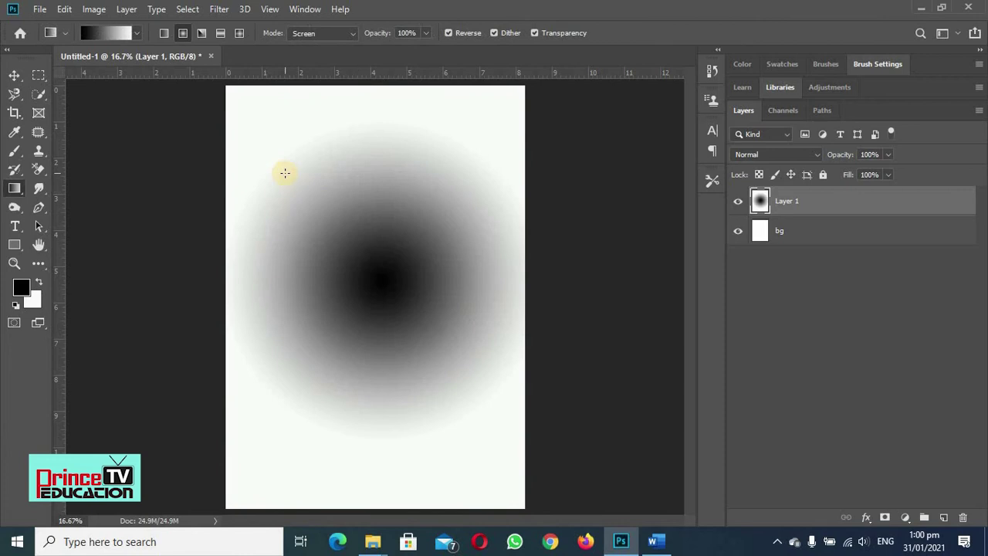
Undo the black-centred gradient and draw a white-centred radial gradient from the middle of Layer 1 past the page edge
key(ctrl+z)
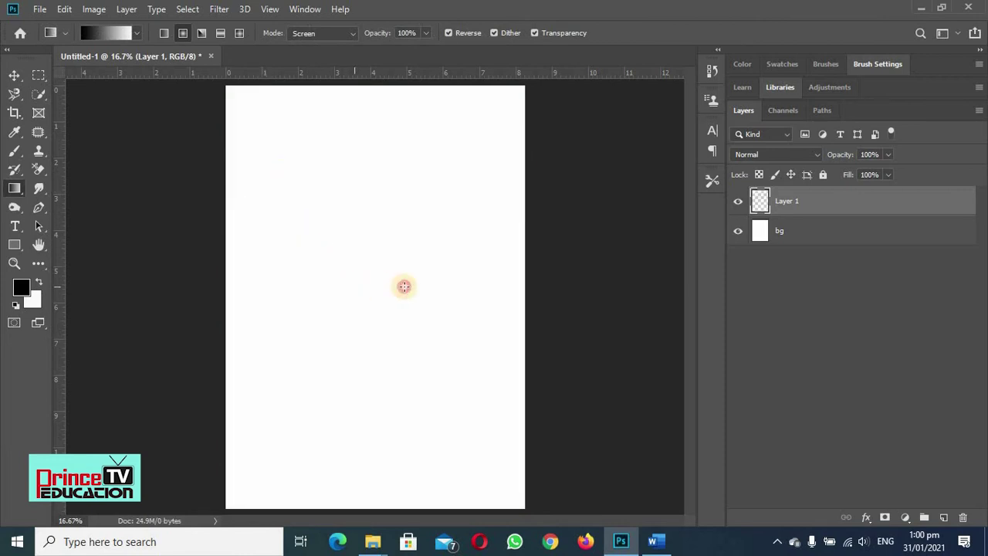
drag(354, 286, 617, 286)
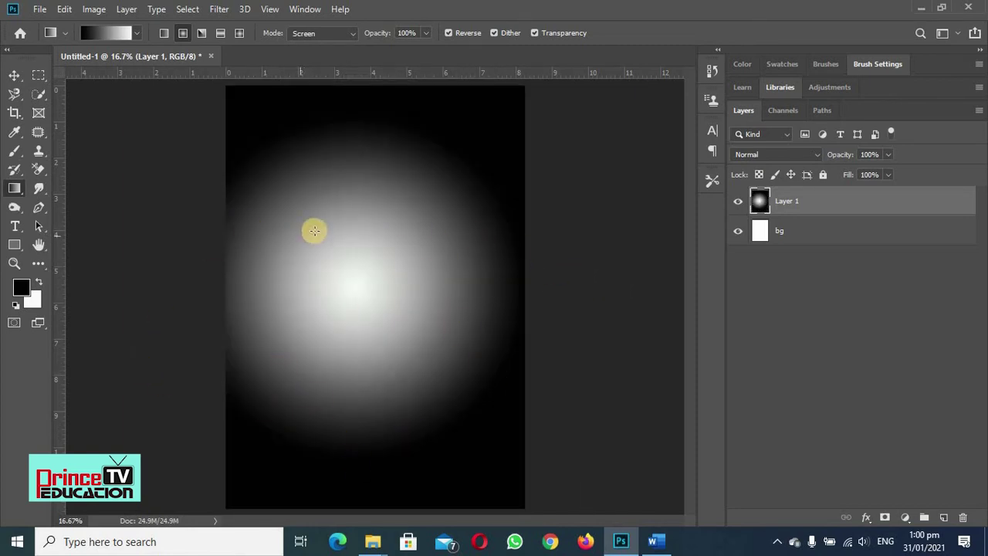
Set the foreground colour to green #50cf53
click(23, 289)
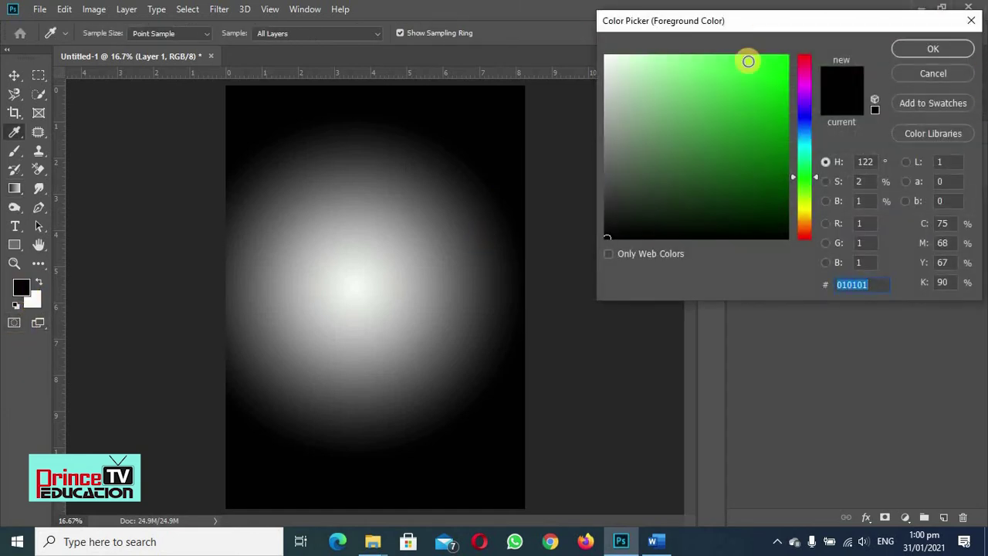
click(717, 90)
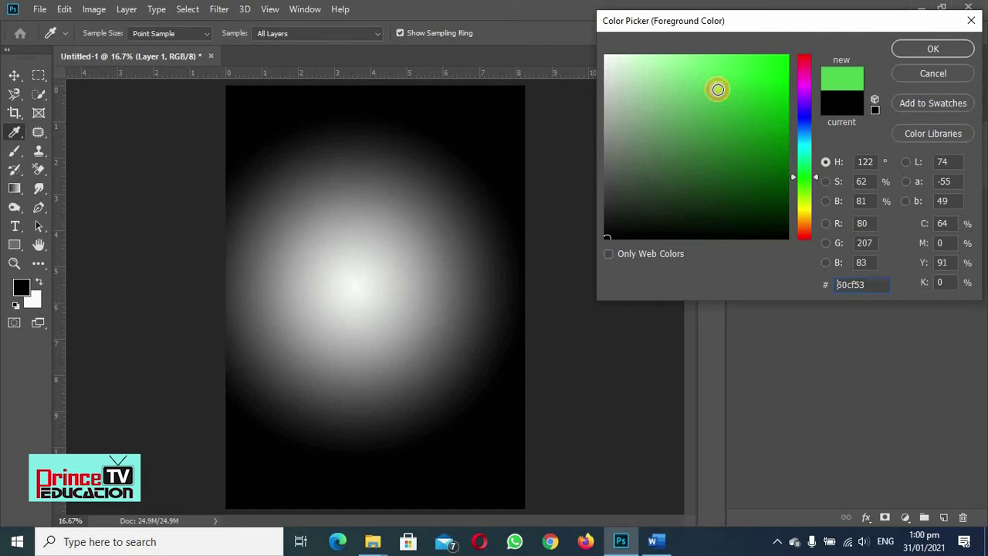
click(933, 49)
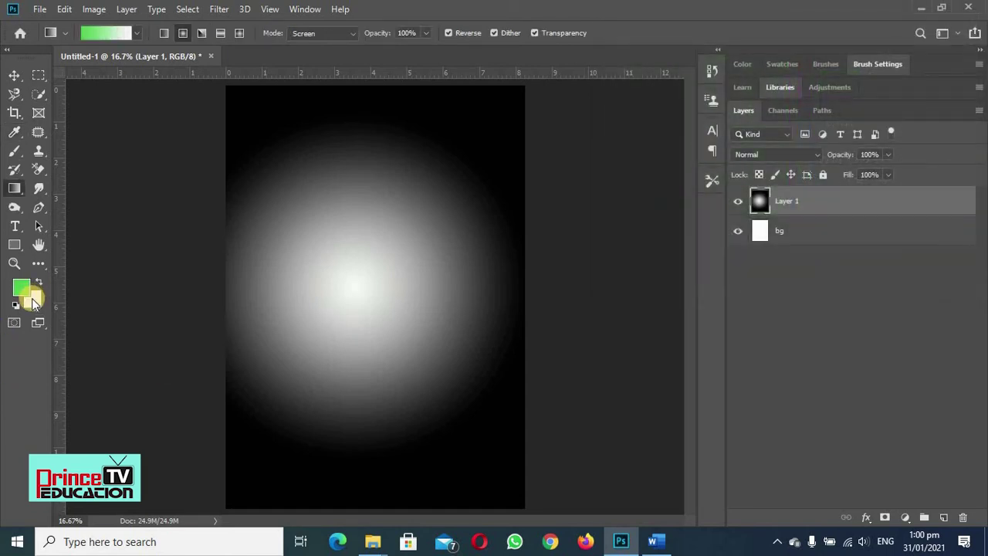
Try different hues for the near-white background colour, ending on #fafcfa
click(32, 301)
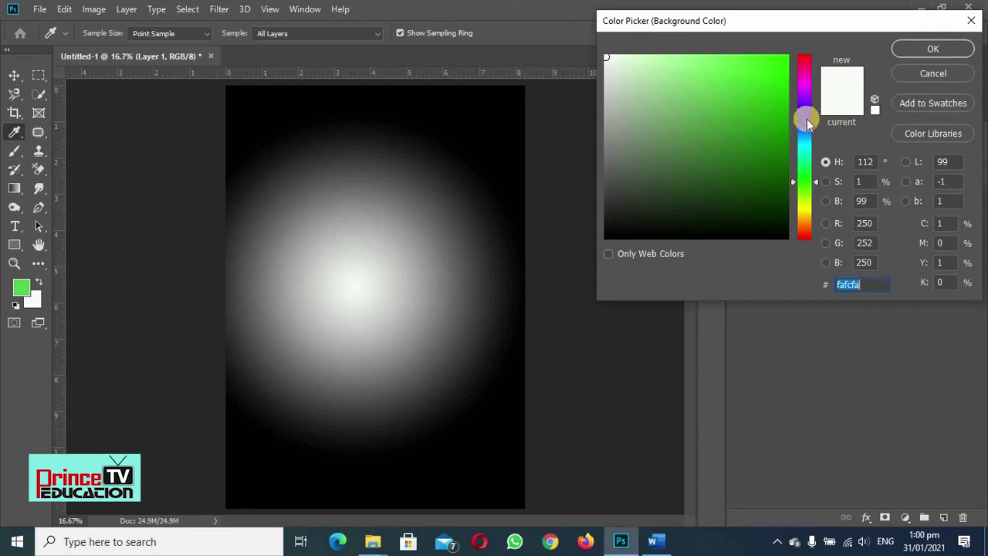
drag(805, 66, 828, 62)
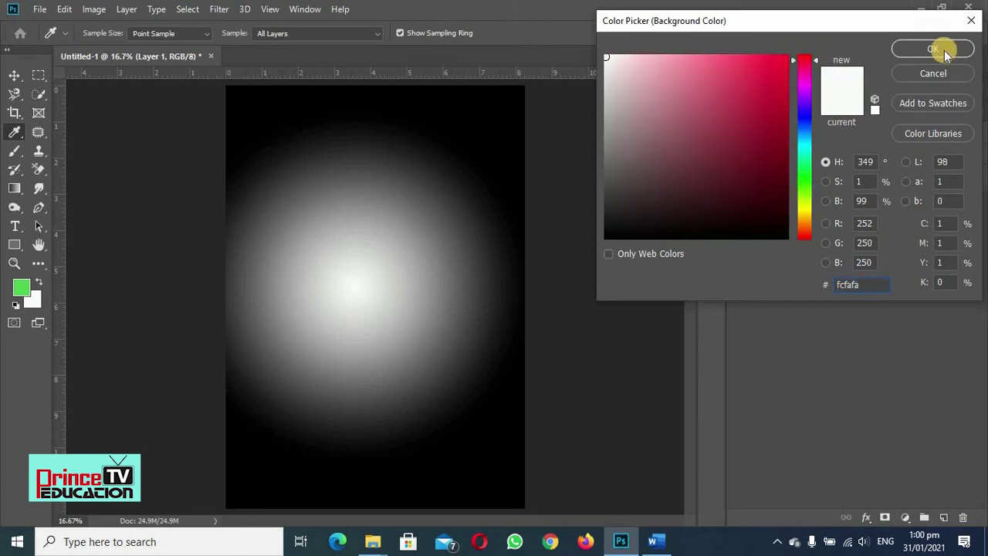
click(805, 113)
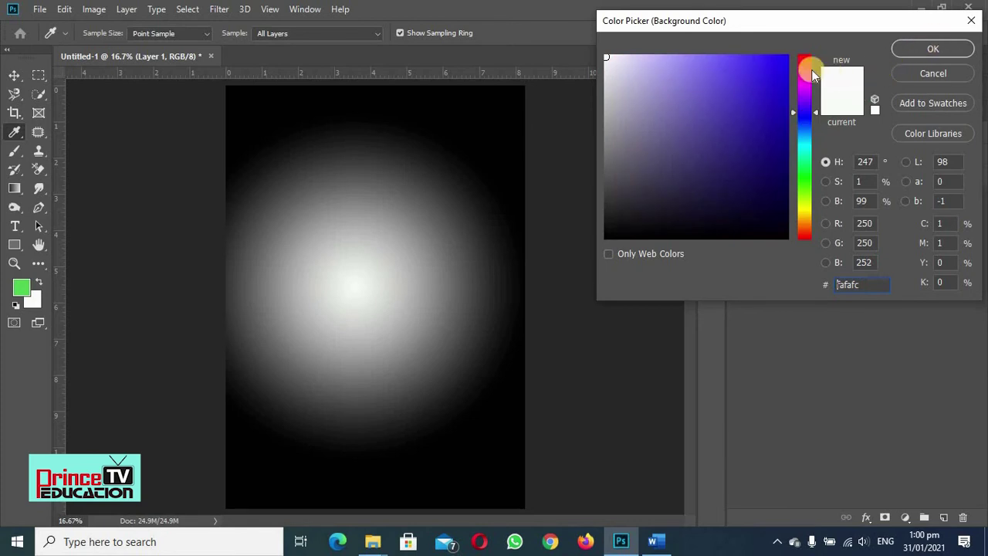
click(934, 48)
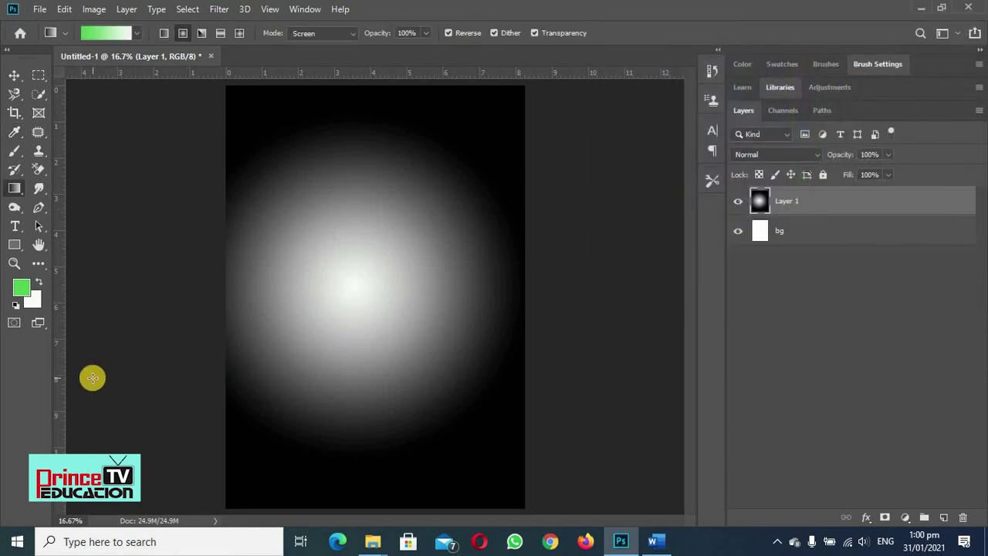
click(34, 302)
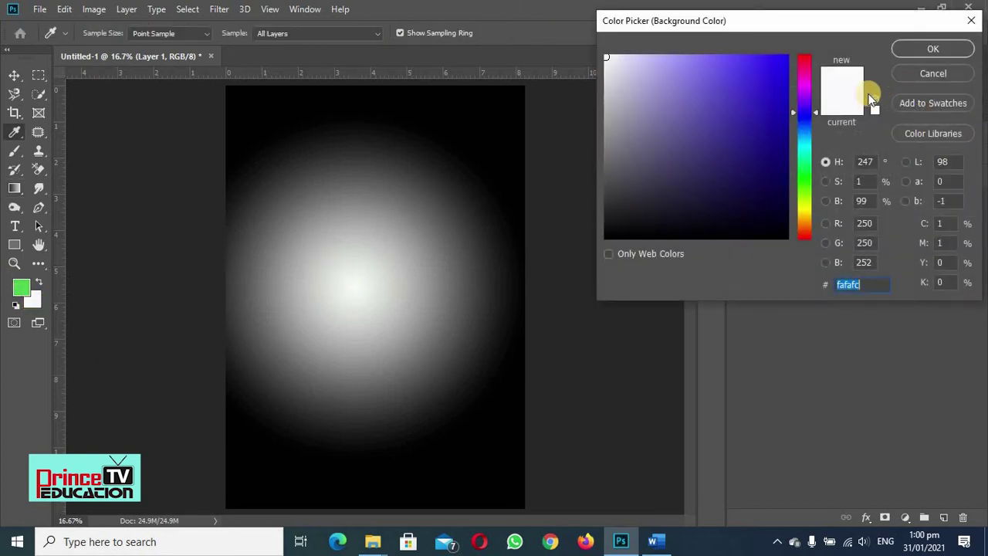
click(805, 182)
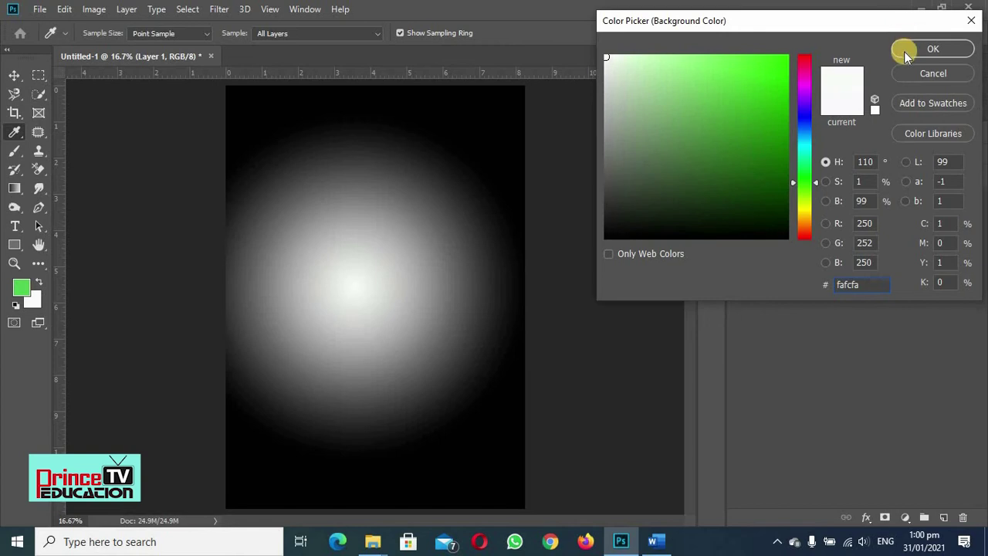
click(907, 52)
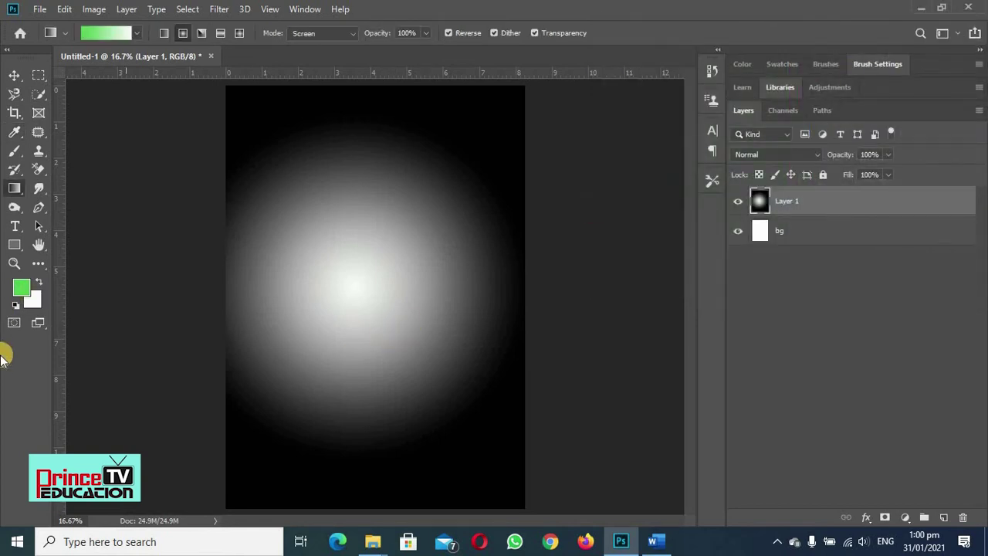
Swap the foreground and background colours and set the foreground colour to violet-blue #5235e7
click(39, 281)
click(19, 287)
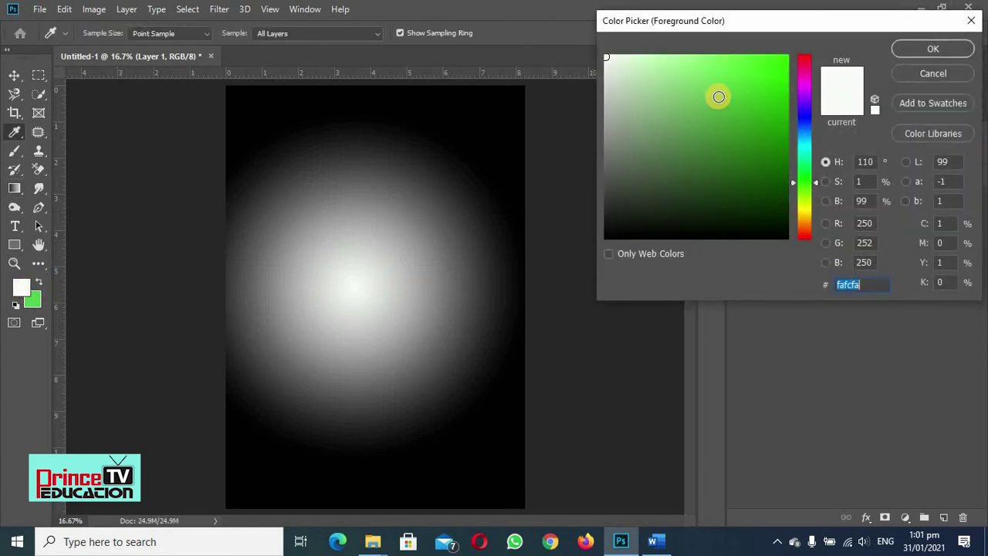
click(806, 111)
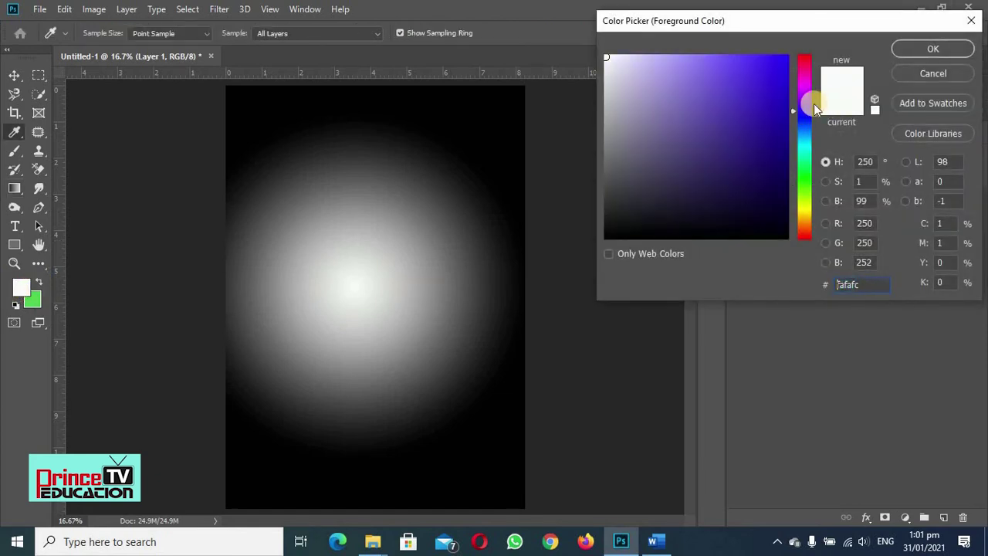
click(921, 55)
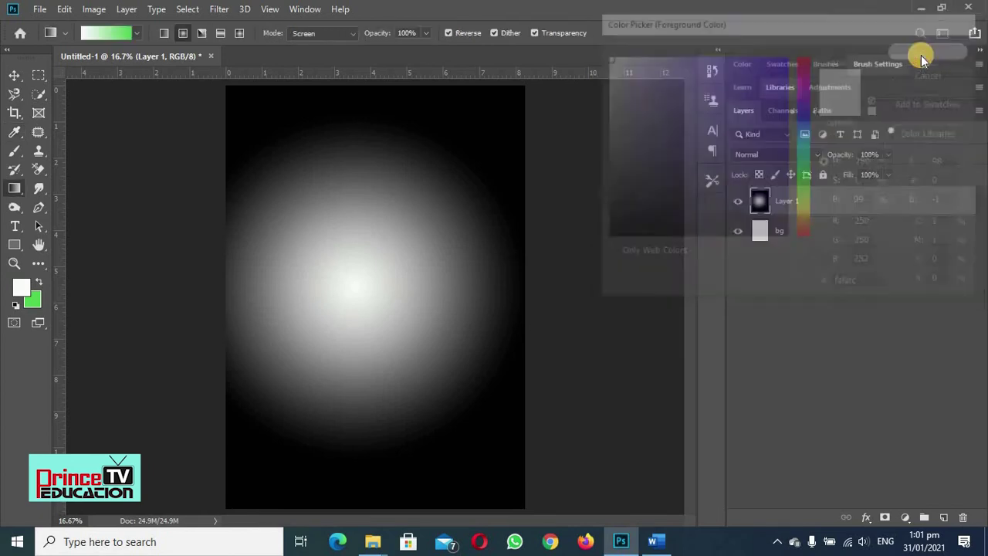
click(19, 286)
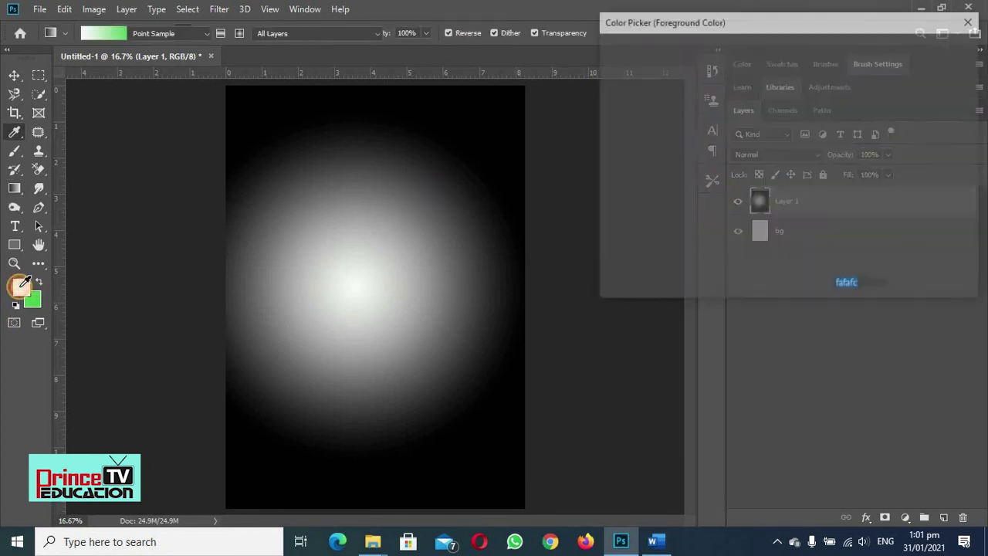
click(745, 71)
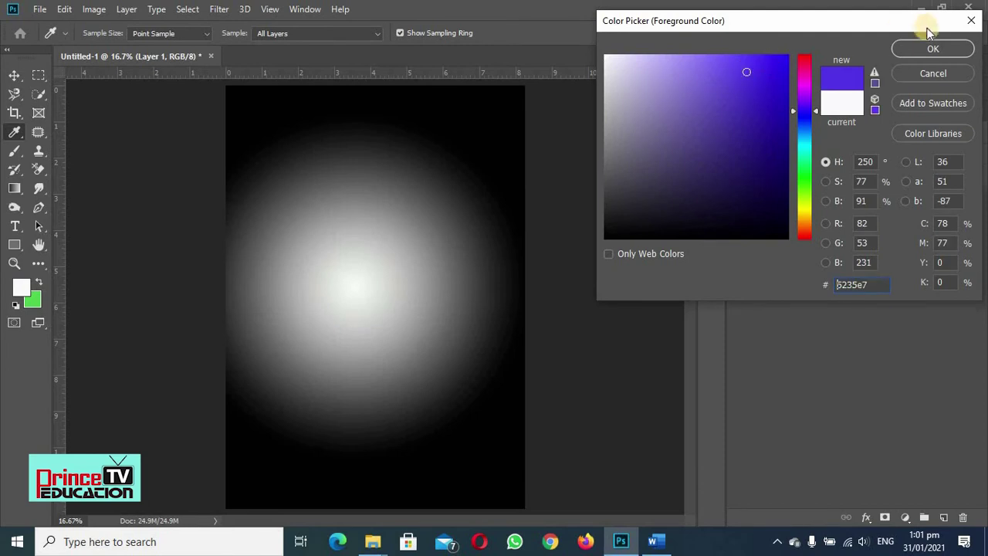
click(927, 49)
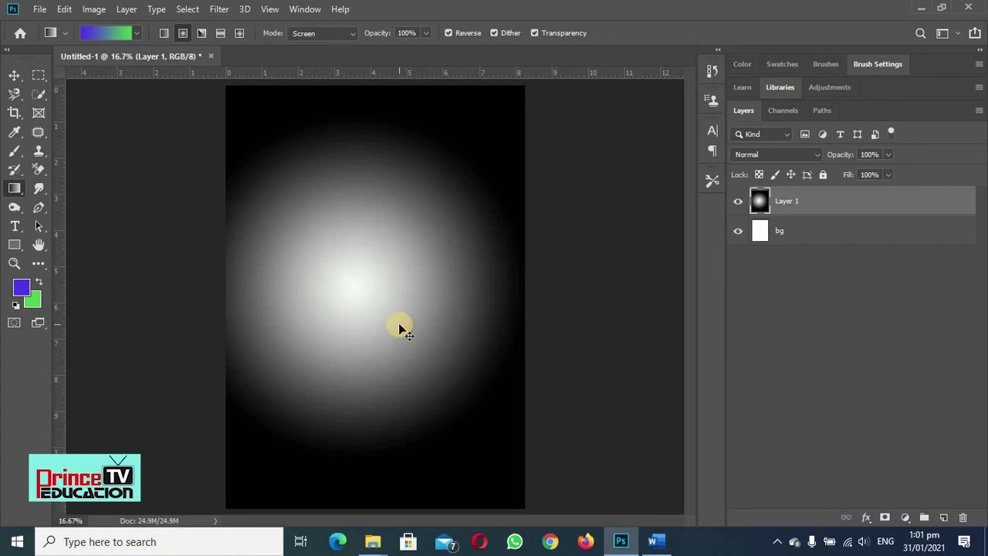
Undo the white-centred radial gradient on Layer 1
key(ctrl+z)
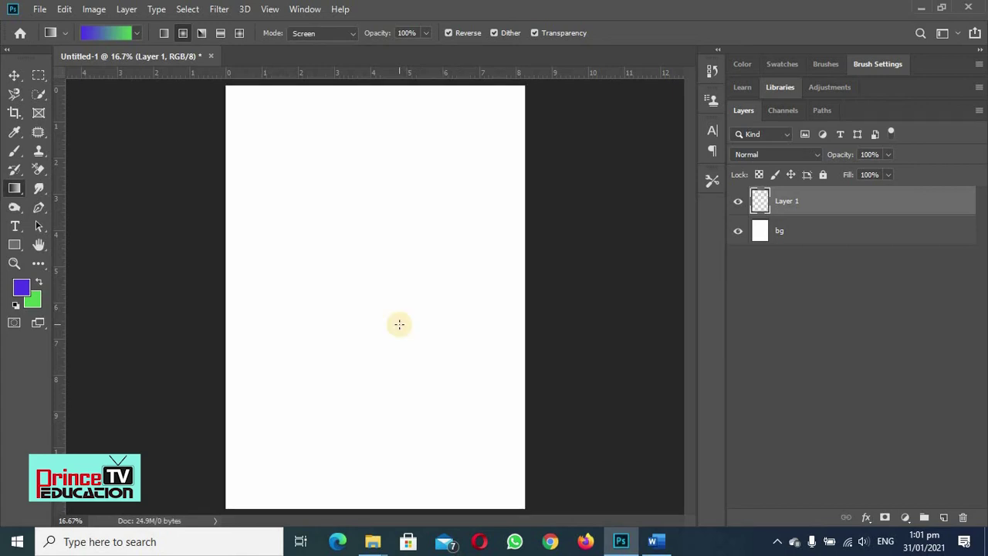
Try a green-centred radial gradient and a linear gradient in violet-blue and green on Layer 1, undoing each one
drag(369, 281, 531, 285)
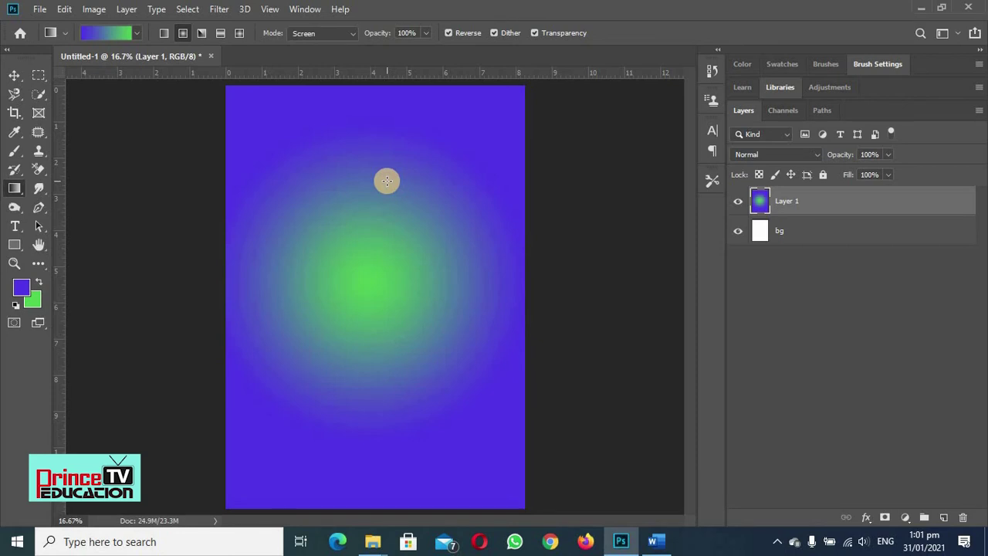
key(ctrl+z)
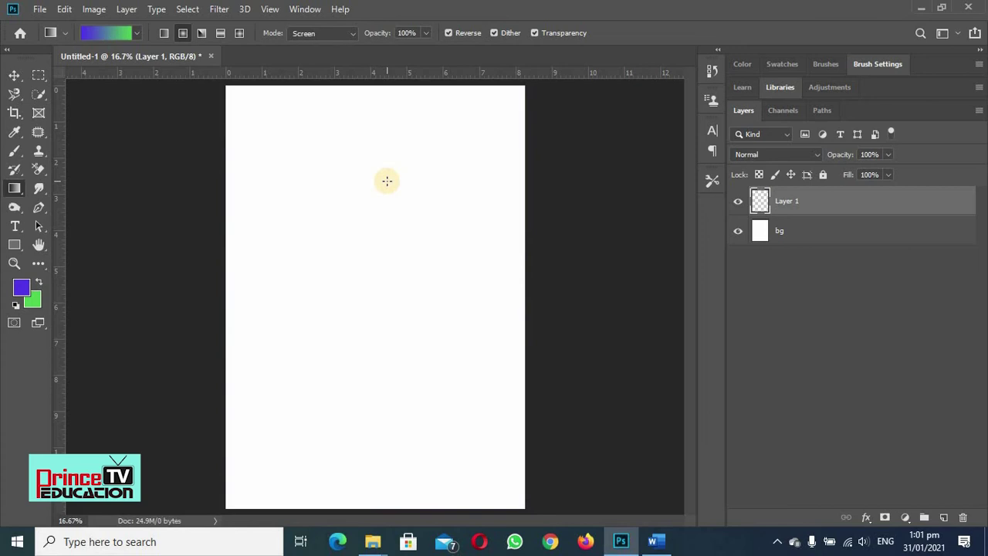
click(163, 32)
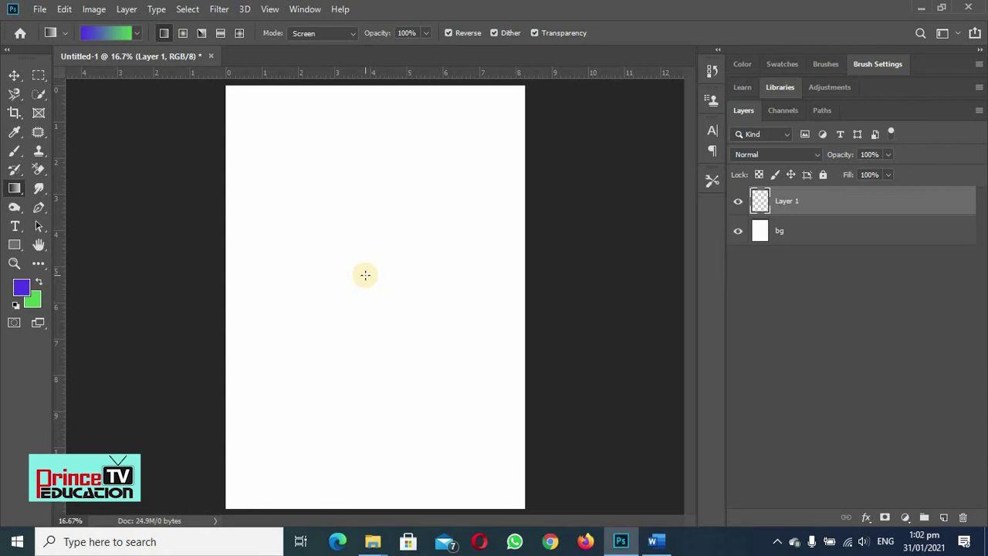
drag(365, 275, 565, 275)
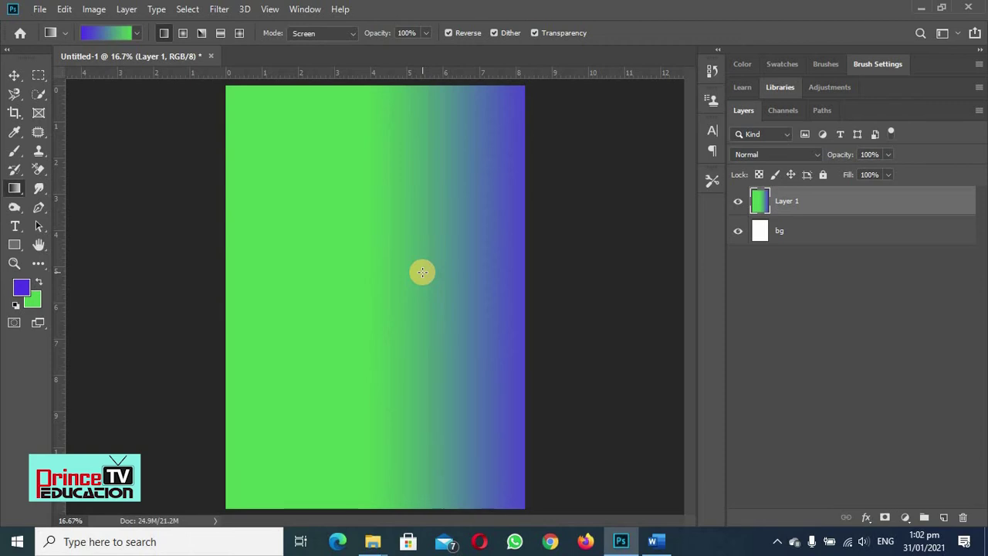
key(ctrl+z)
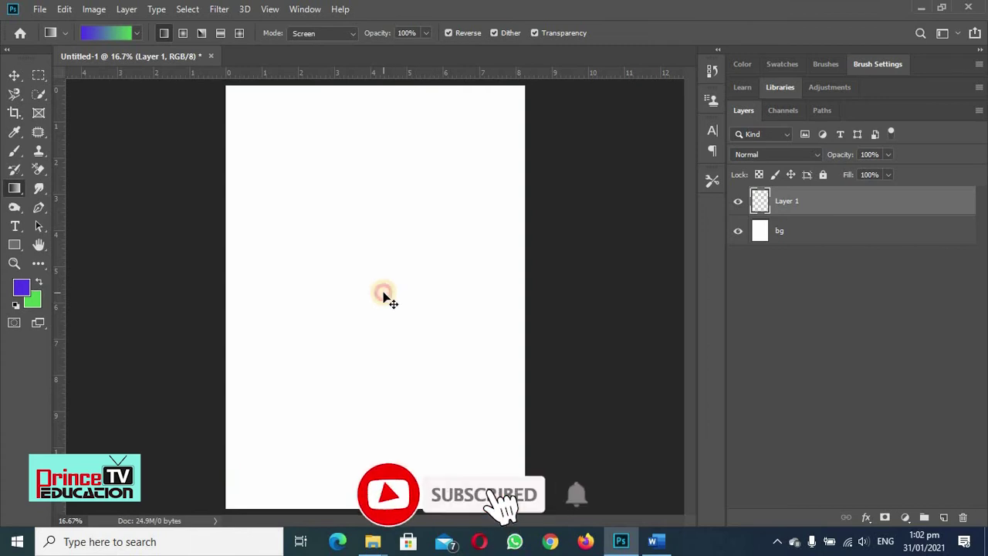
Try horizontal linear green-to-white gradients on Layer 1, one very short and one from the page centre past its right edge, removing each
drag(390, 297, 403, 296)
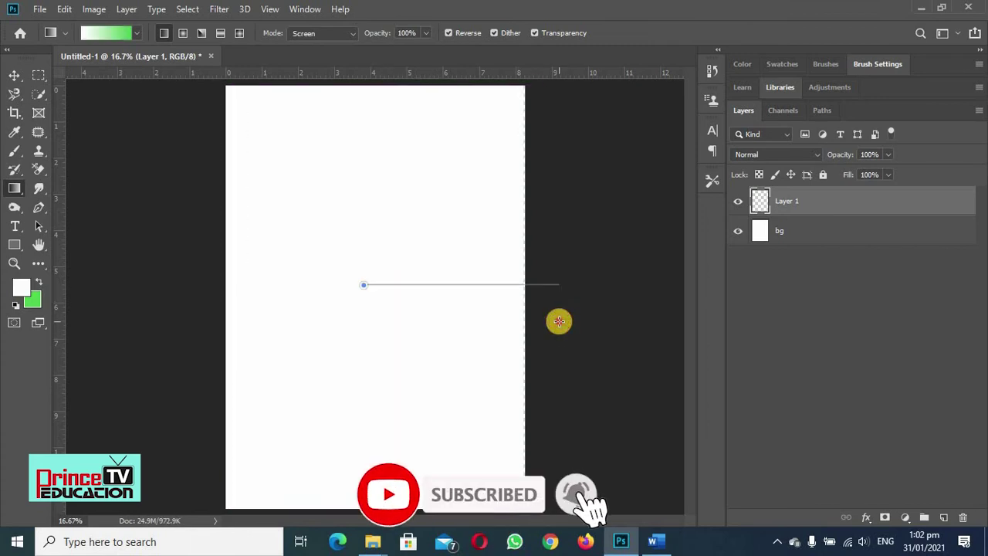
drag(558, 321, 384, 286)
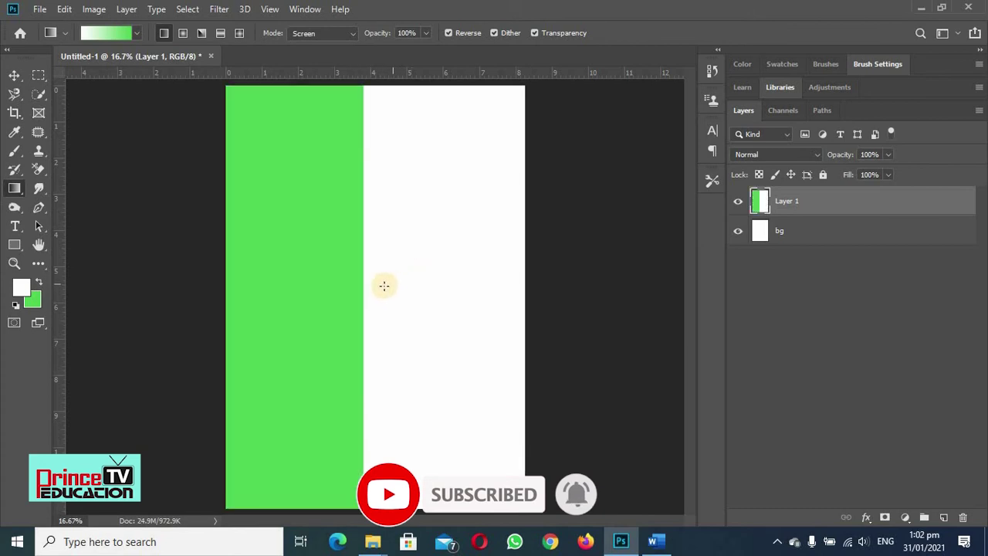
key(ctrl+z)
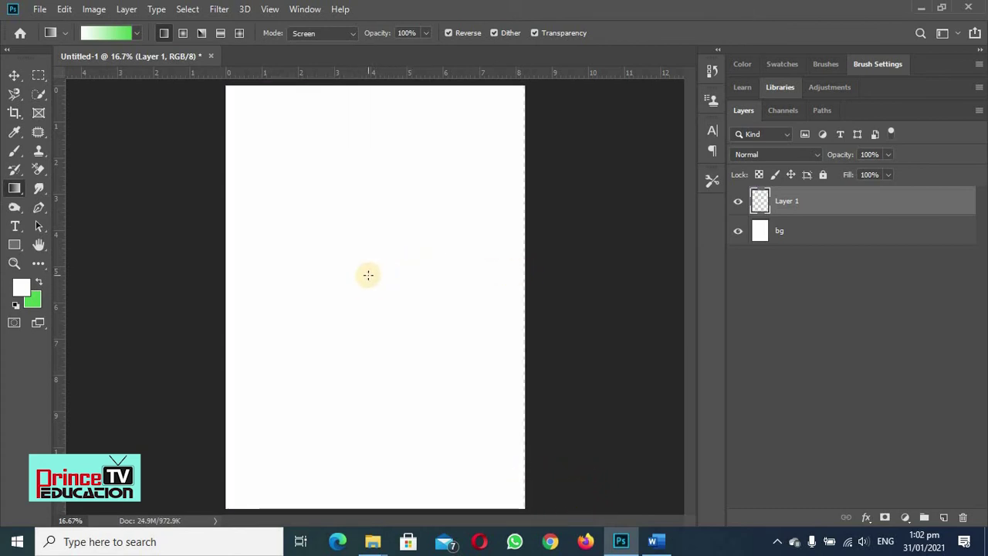
drag(368, 275, 579, 277)
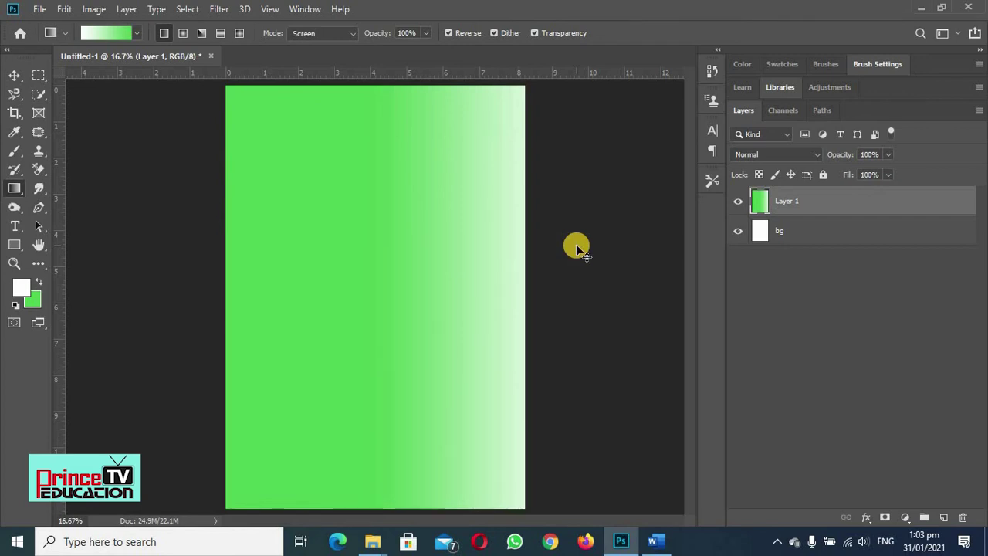
key(ctrl+a)
key(Delete)
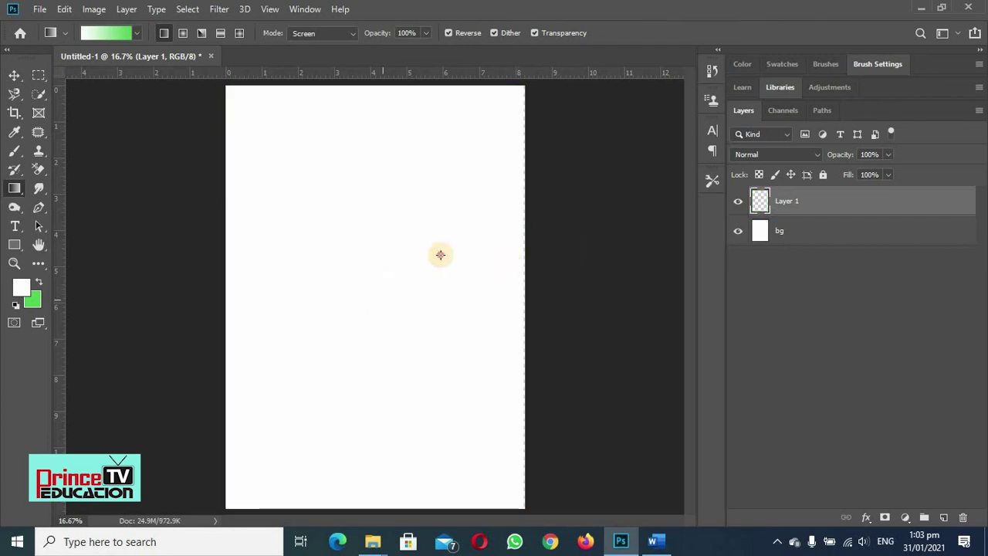
Try a linear green-to-white gradient diagonally towards the page's upper-right corner and another horizontally from the centre, removing each from Layer 1
drag(382, 299, 568, 179)
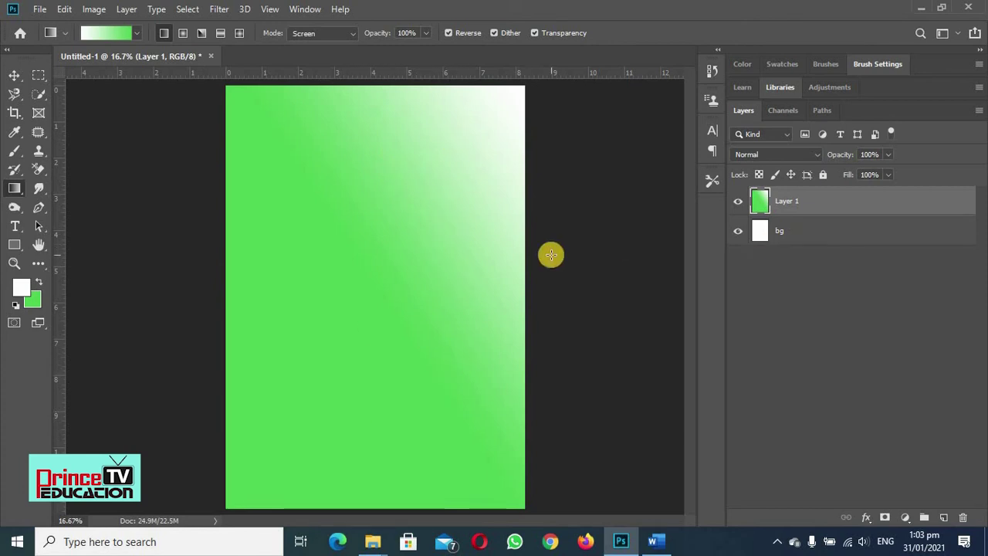
key(ctrl+a)
key(Delete)
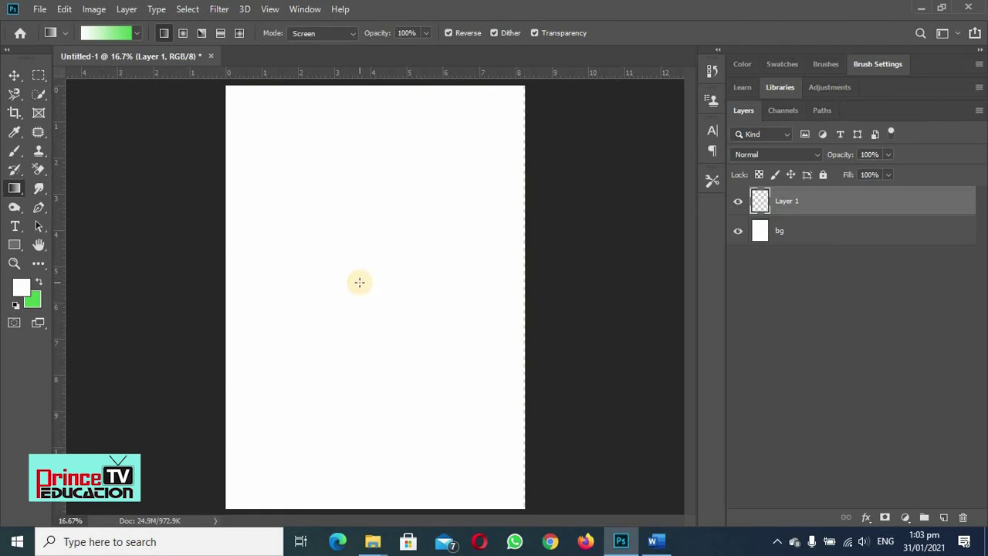
drag(359, 283, 605, 300)
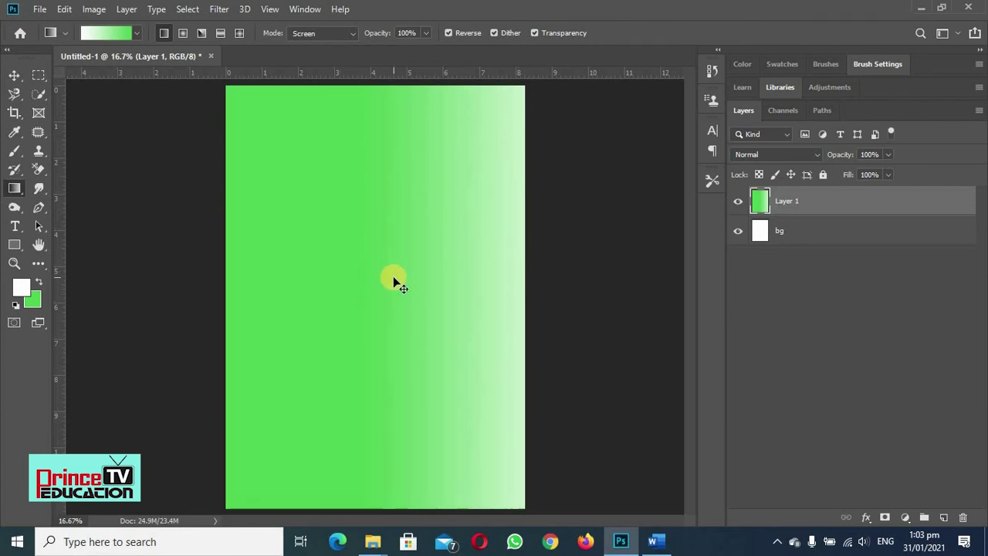
key(ctrl+z)
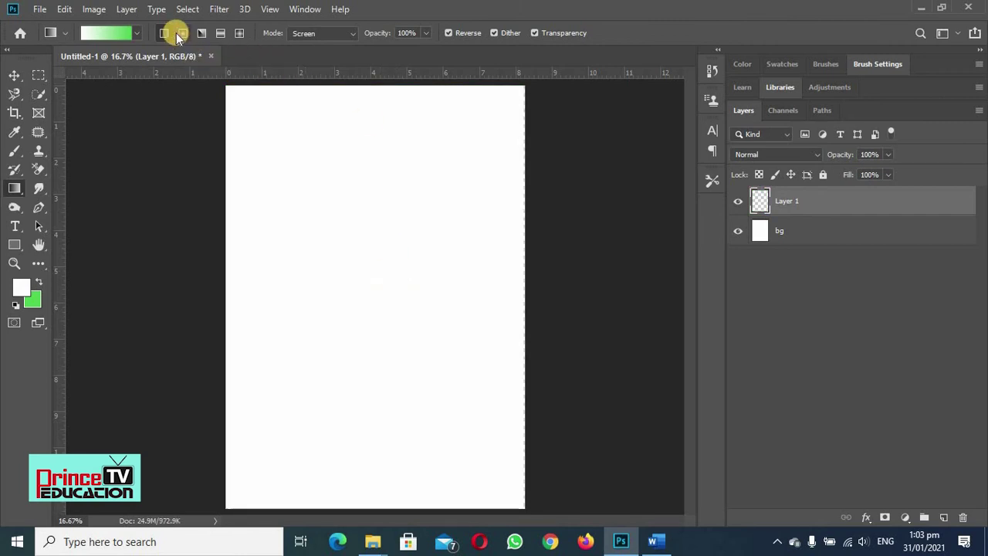
Try a green-centred radial gradient fading to white from the page centre on Layer 1, and undo it
click(181, 32)
drag(363, 274, 585, 268)
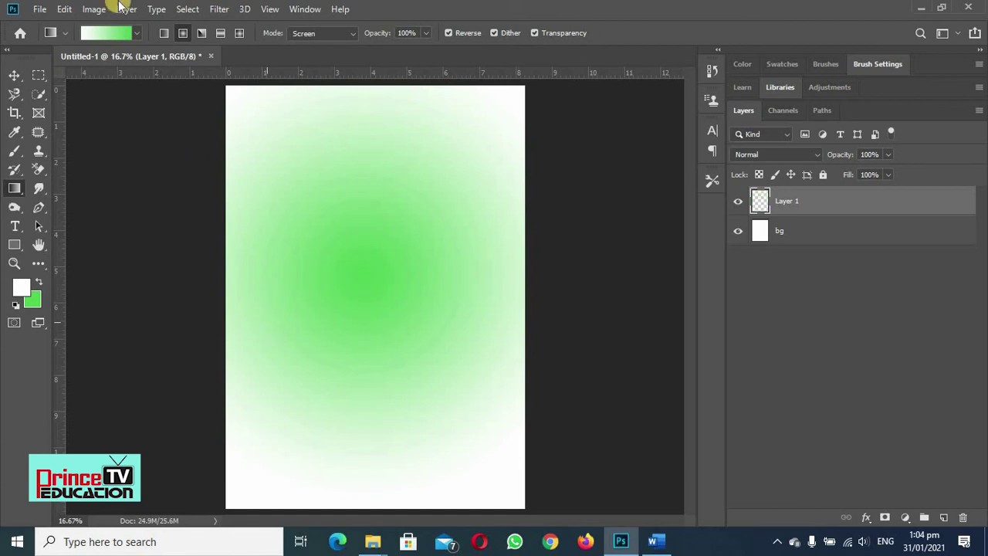
key(ctrl+z)
Try an angle gradient and a reflected gradient in green and white on Layer 1, undoing the angle one
click(201, 32)
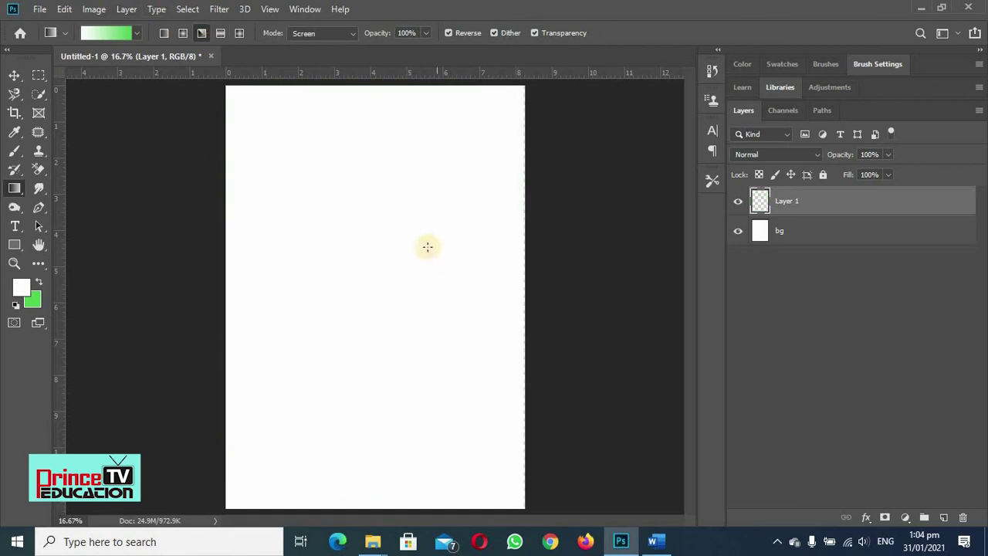
drag(413, 243, 569, 244)
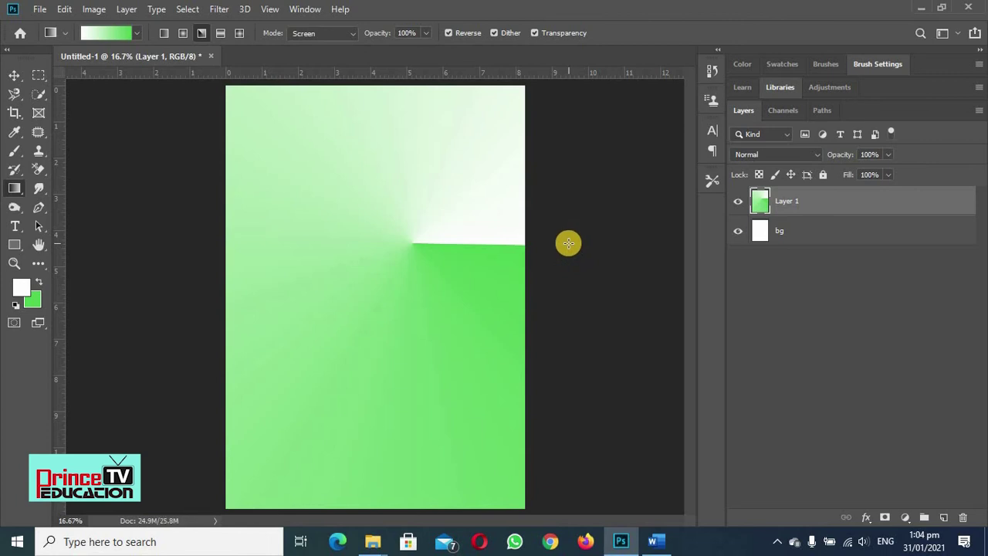
key(ctrl+z)
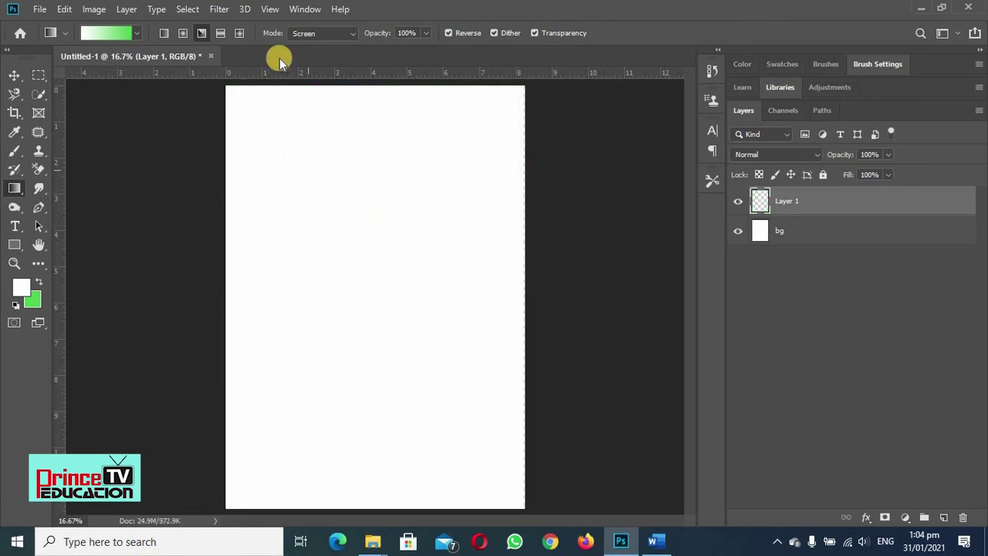
click(219, 33)
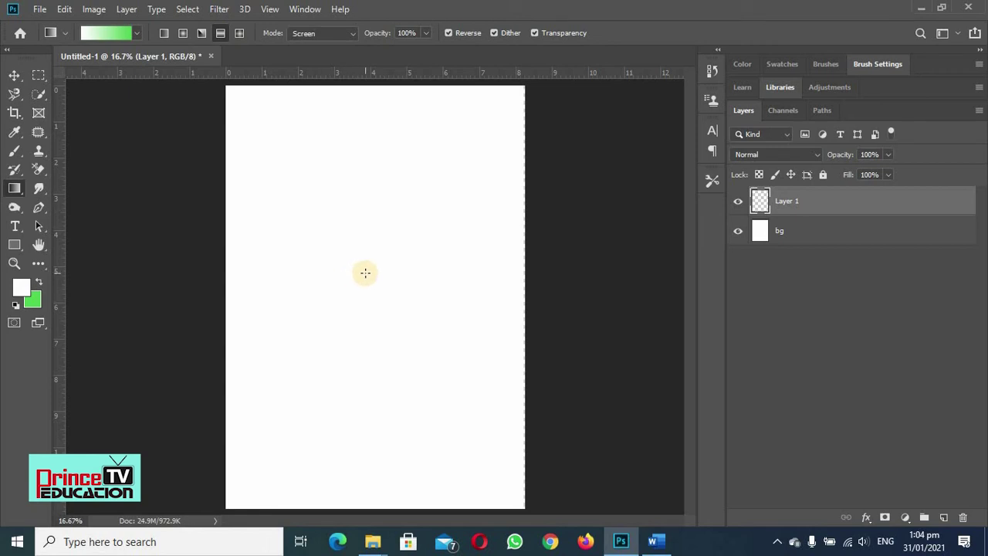
drag(365, 272, 585, 291)
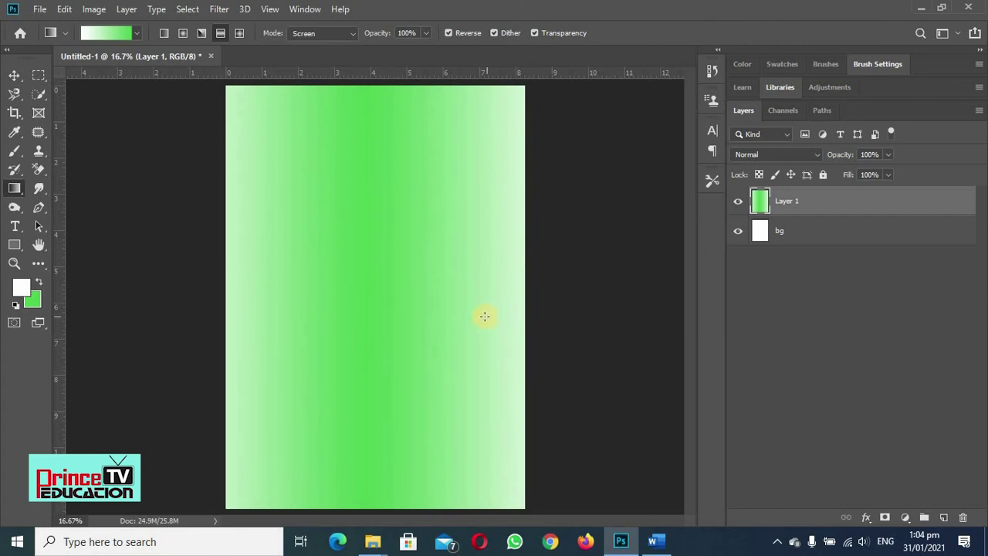
Replace the reflected gradient on Layer 1 with a green-centred diamond gradient drawn from the page centre past its right edge
click(240, 33)
key(ctrl+z)
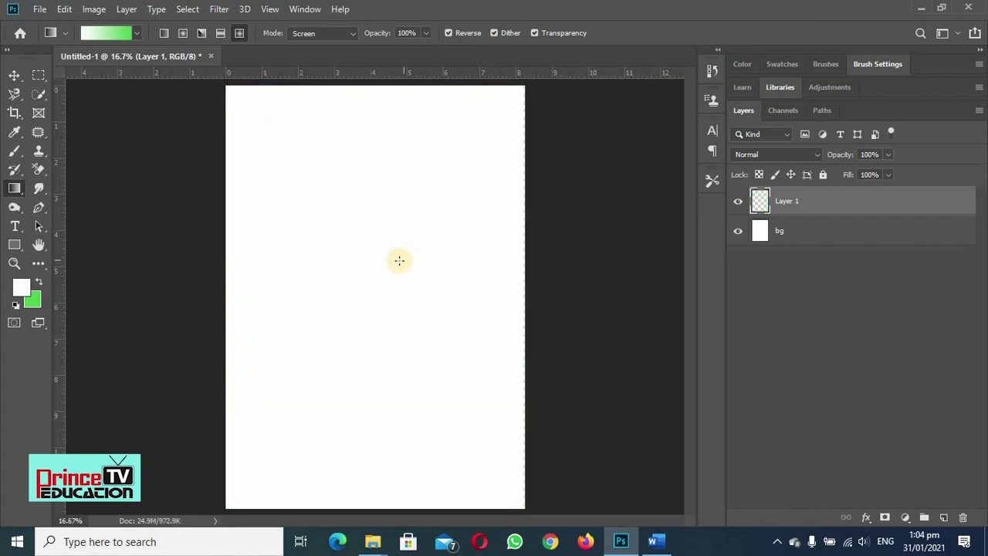
drag(369, 268, 597, 286)
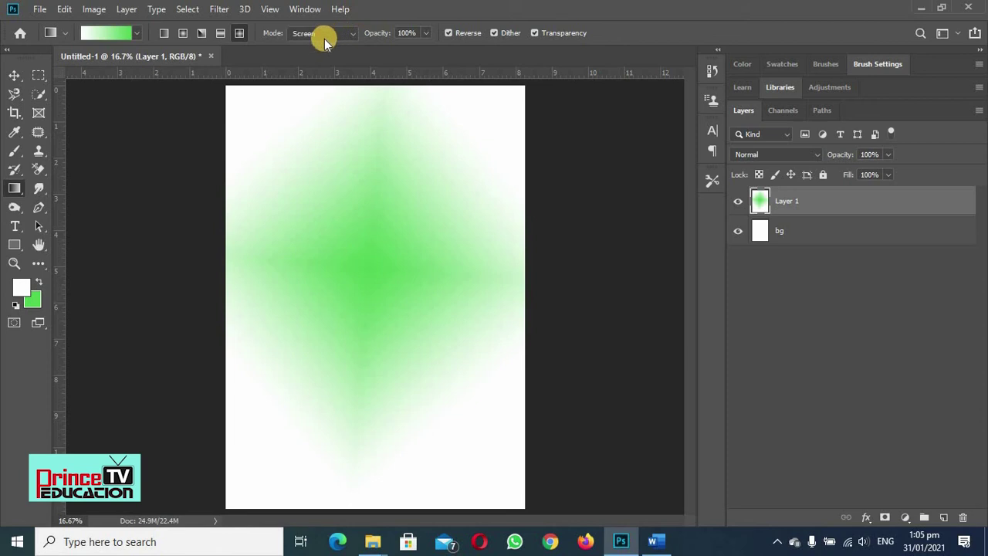
Turn off Reverse and replace the diamond gradient on Layer 1 with a white-centred one drawn from the page centre
click(446, 32)
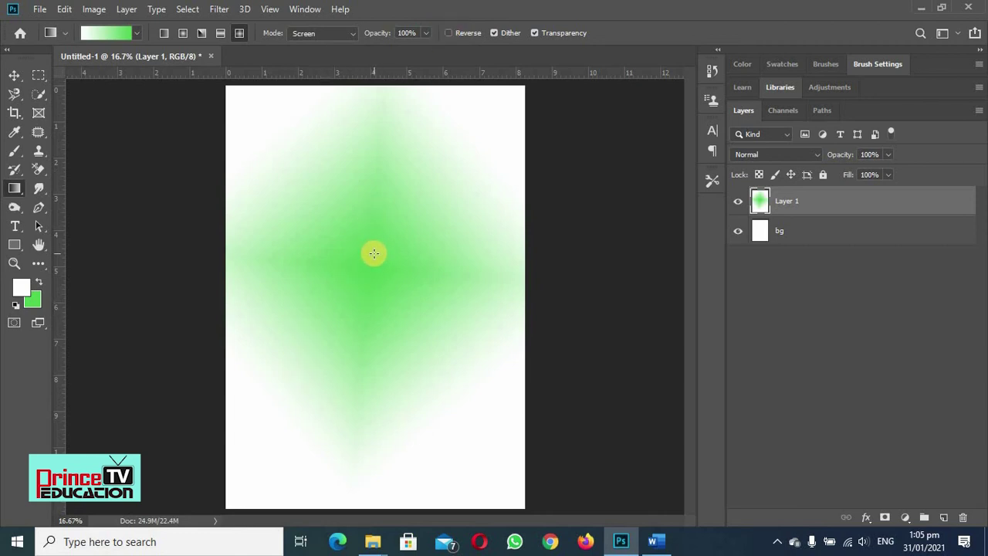
key(ctrl+a)
key(Delete)
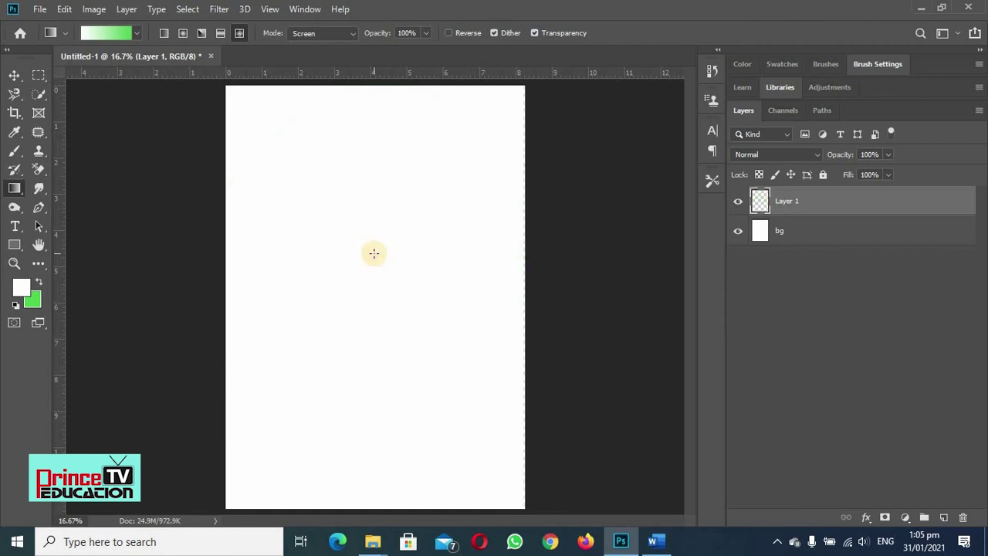
click(377, 253)
drag(376, 263, 582, 297)
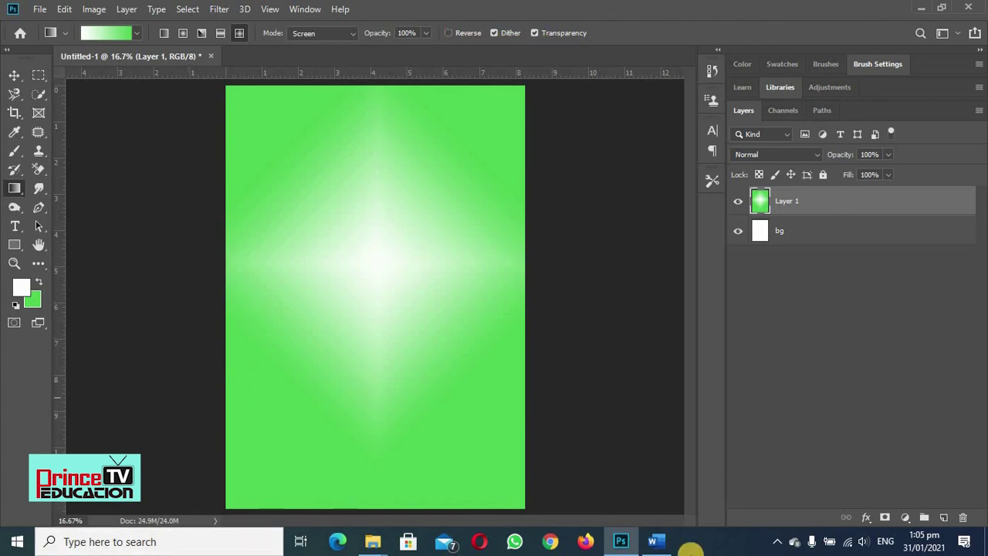
Look through the Gradient tool presets and the available gradient swatches, picking the Foreground to Background gradient
click(62, 33)
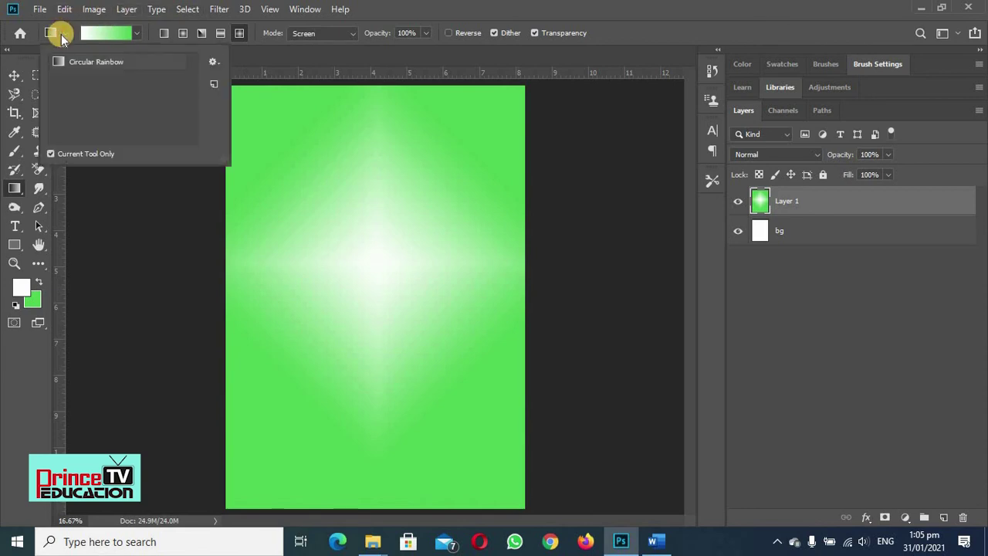
click(136, 34)
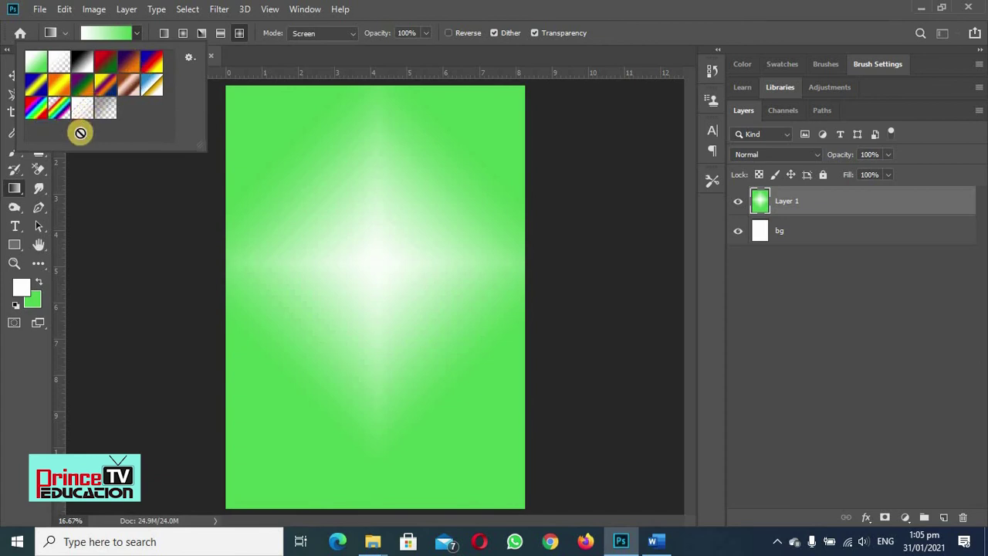
click(131, 64)
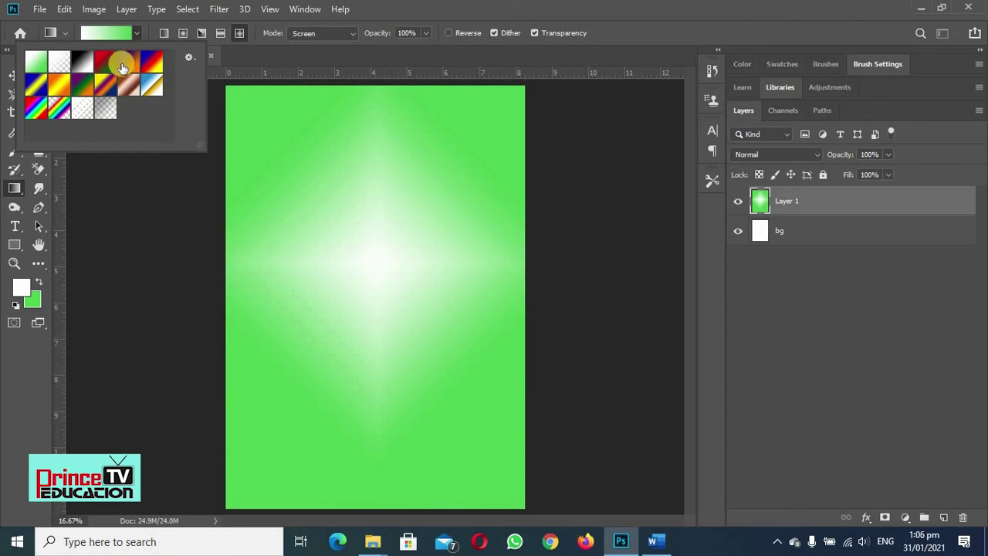
click(33, 67)
click(190, 59)
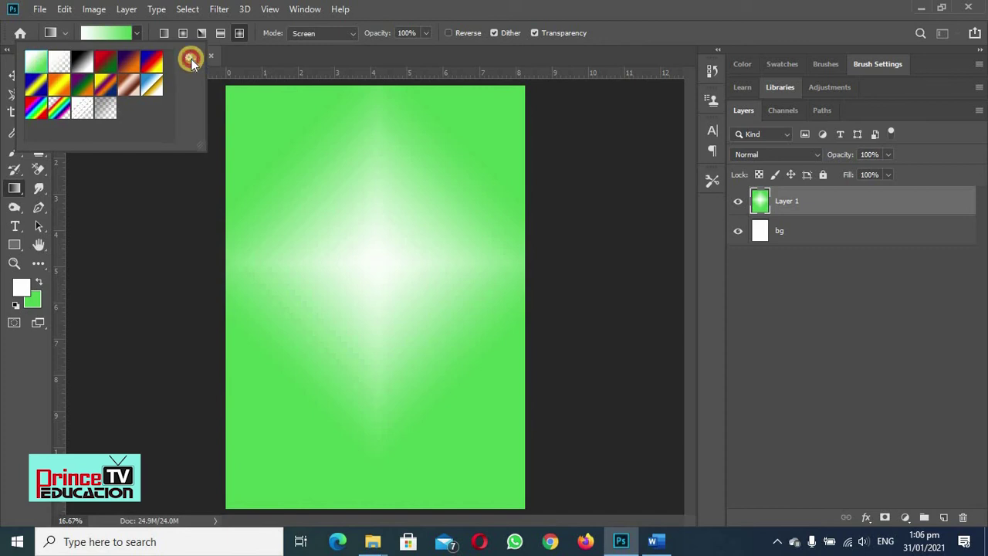
click(191, 61)
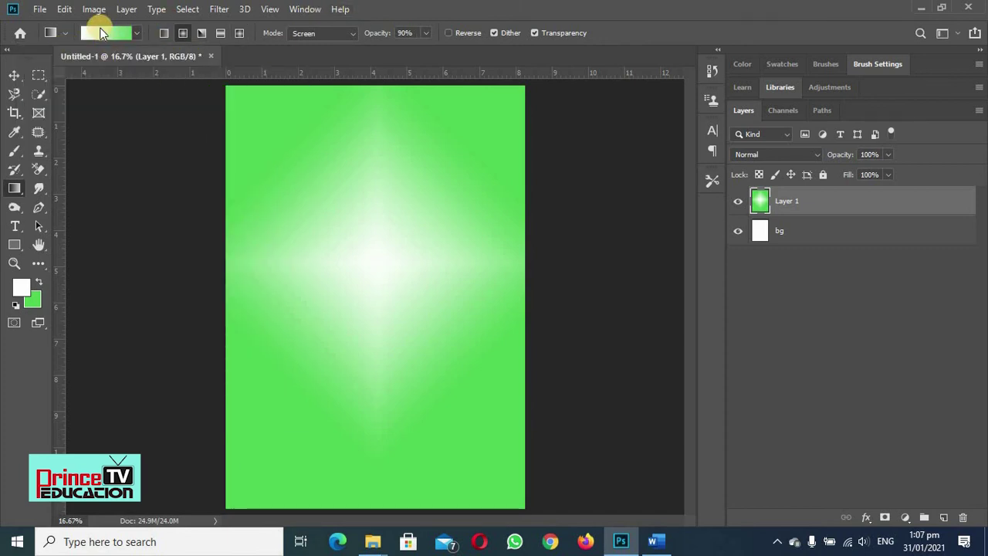
Open the Foreground to Background gradient for editing and recolour its starting white colour stop to red
click(101, 33)
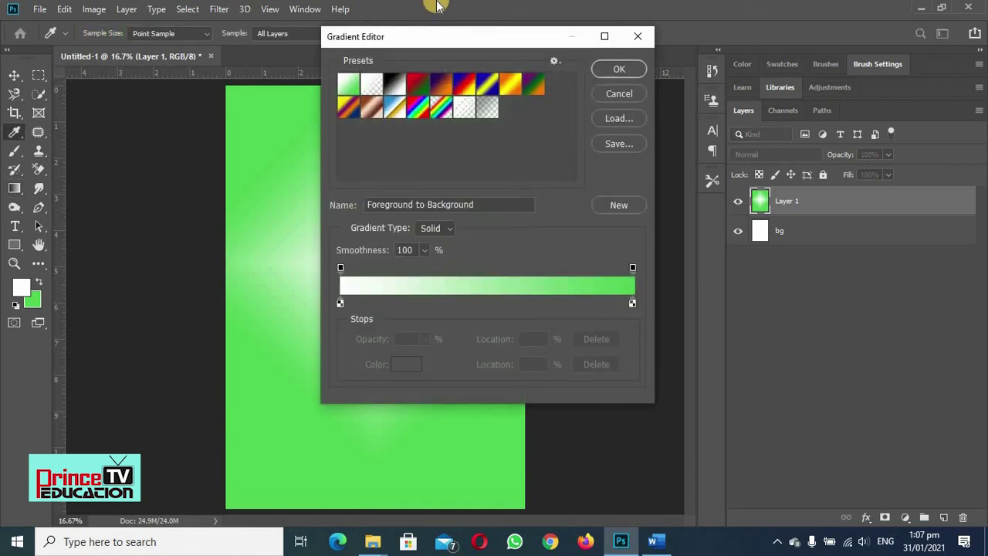
drag(514, 35, 532, 27)
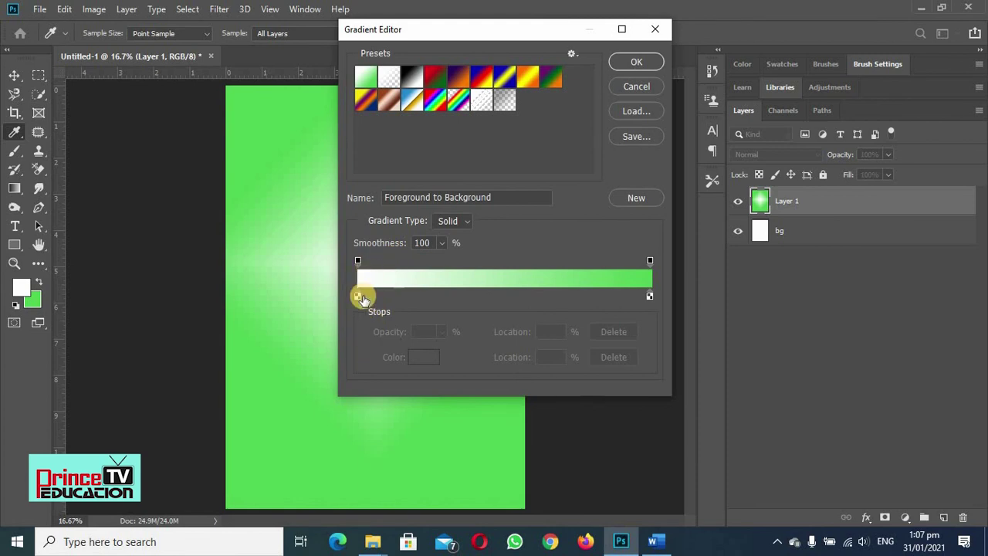
mouse_move(358, 296)
mouse_down()
mouse_move(402, 294)
mouse_move(363, 283)
mouse_up()
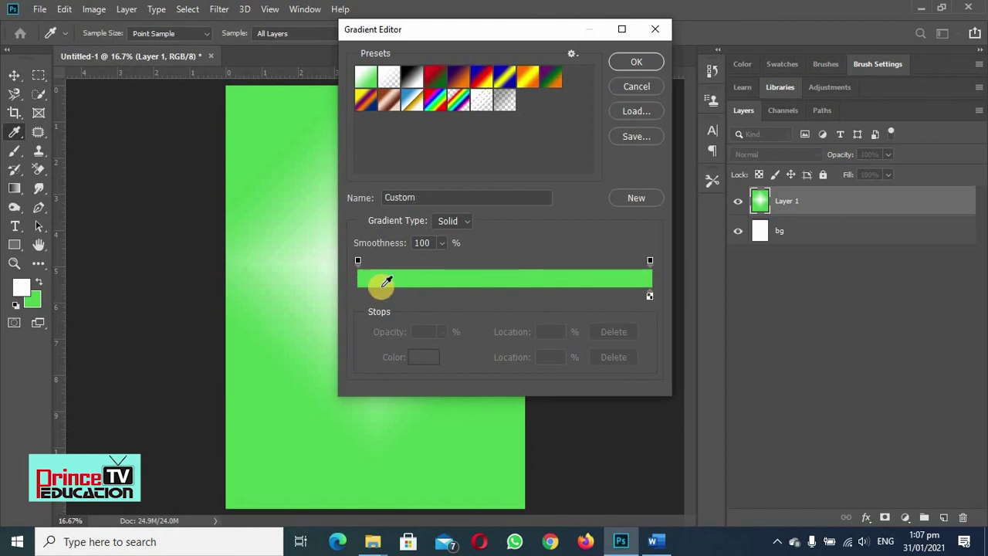
key(ctrl+z)
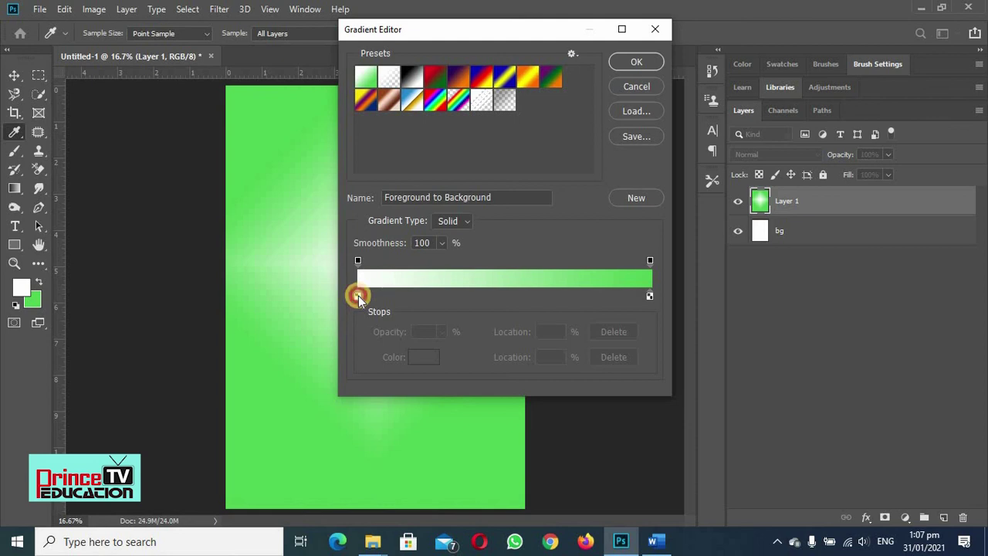
click(358, 296)
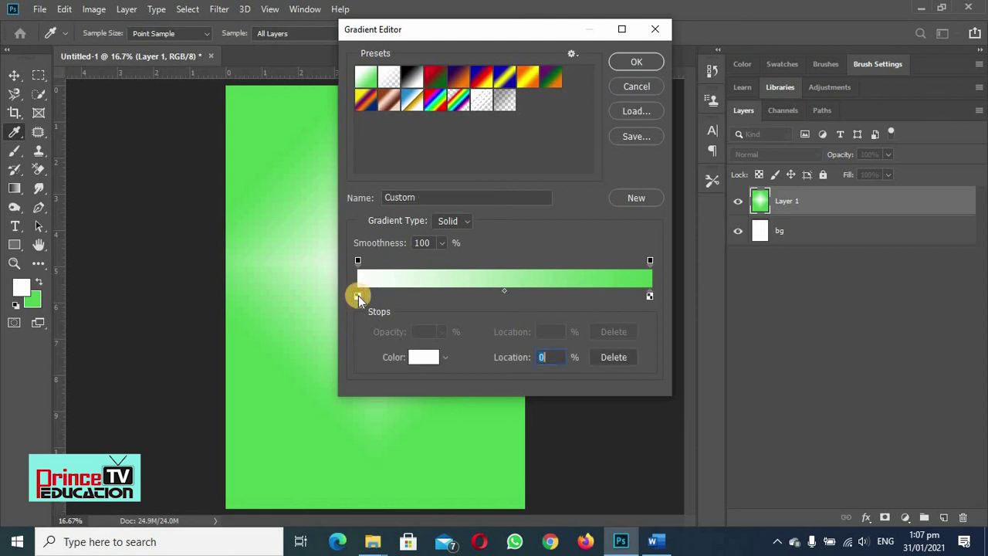
click(423, 358)
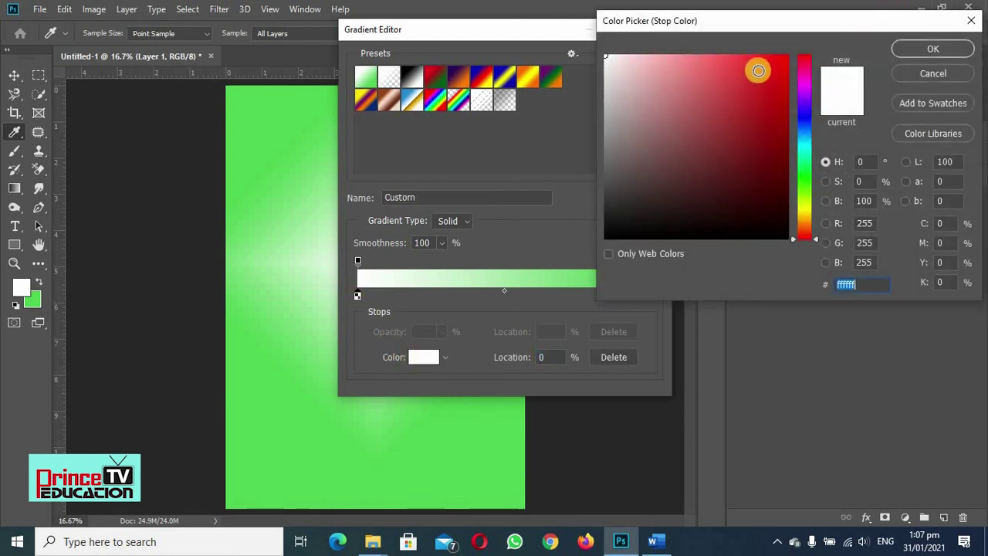
click(760, 68)
click(907, 49)
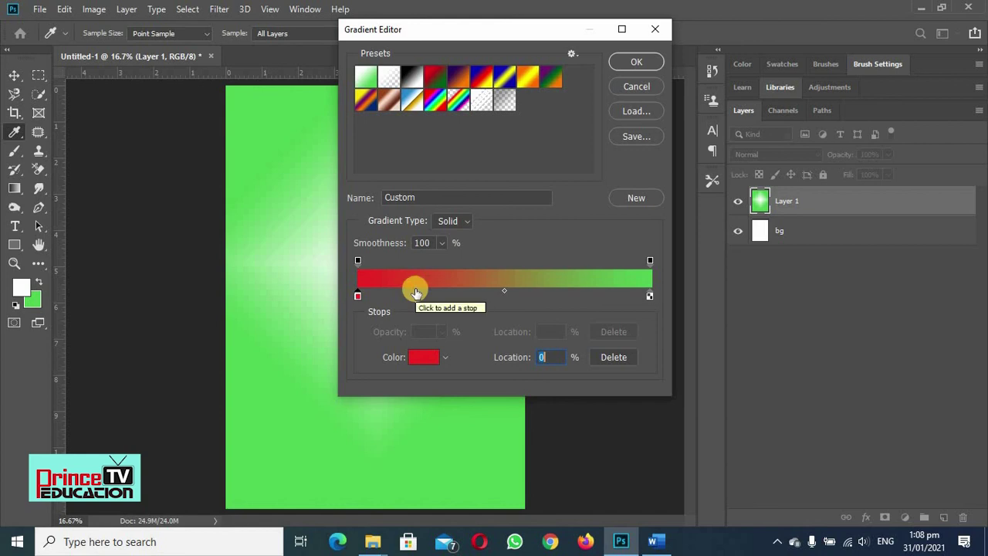
Add a turquoise colour stop to the gradient at the 19% location
key(alt)
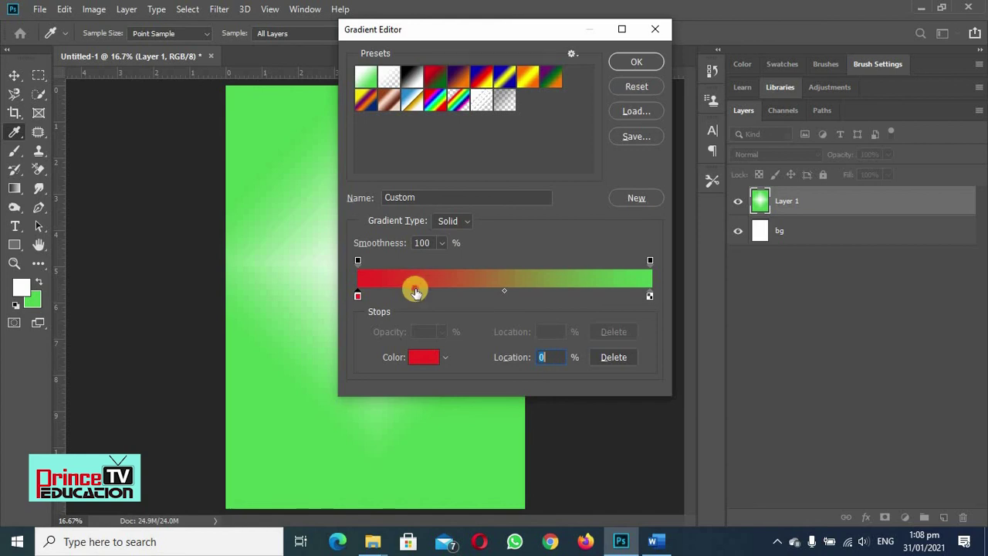
click(415, 294)
double_click(415, 294)
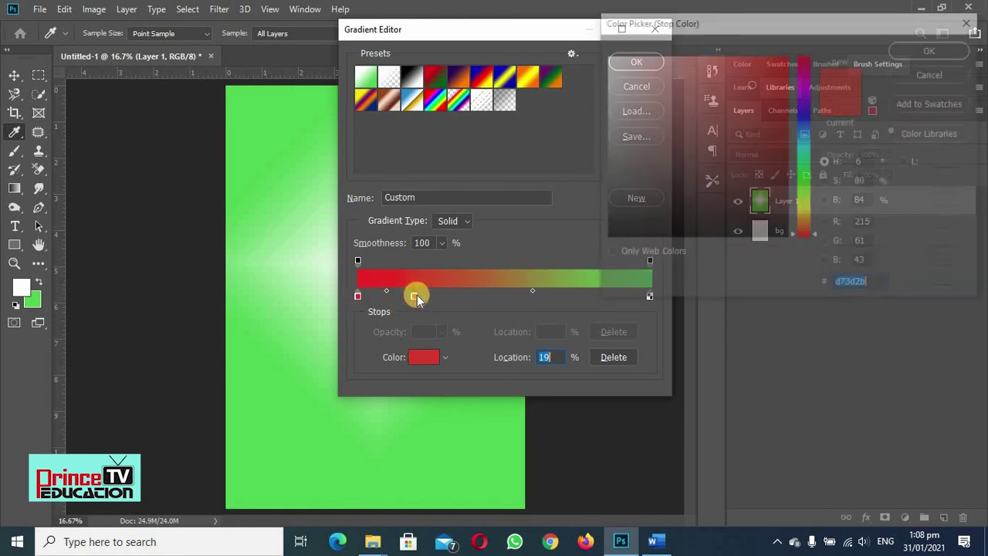
click(806, 150)
click(947, 48)
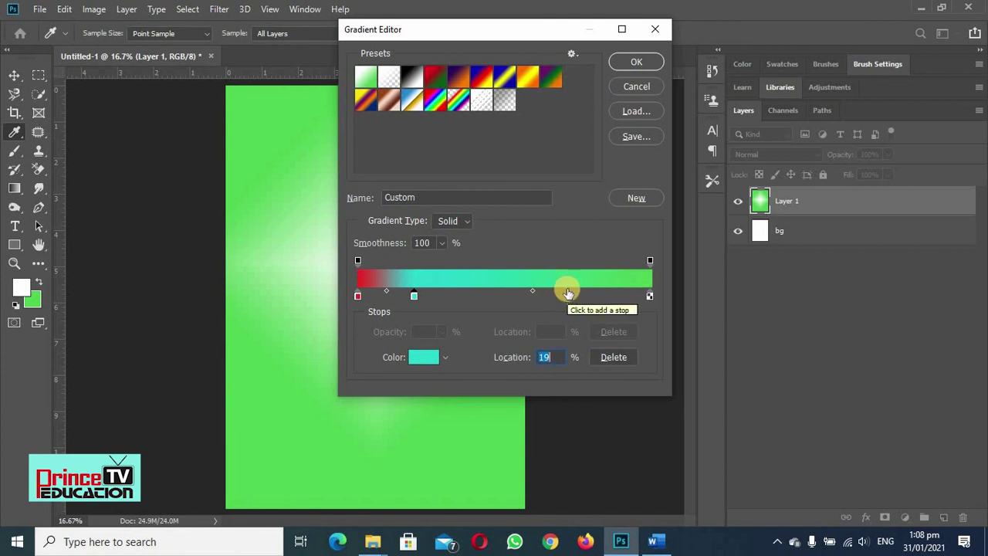
Add a violet colour stop (#5d3cd7) to the gradient at the 71% location
click(568, 293)
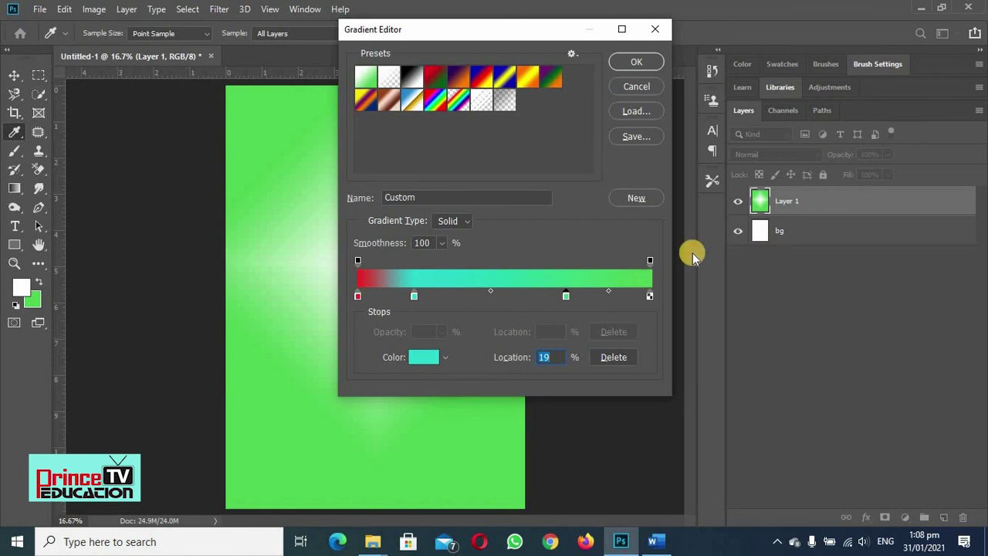
double_click(566, 296)
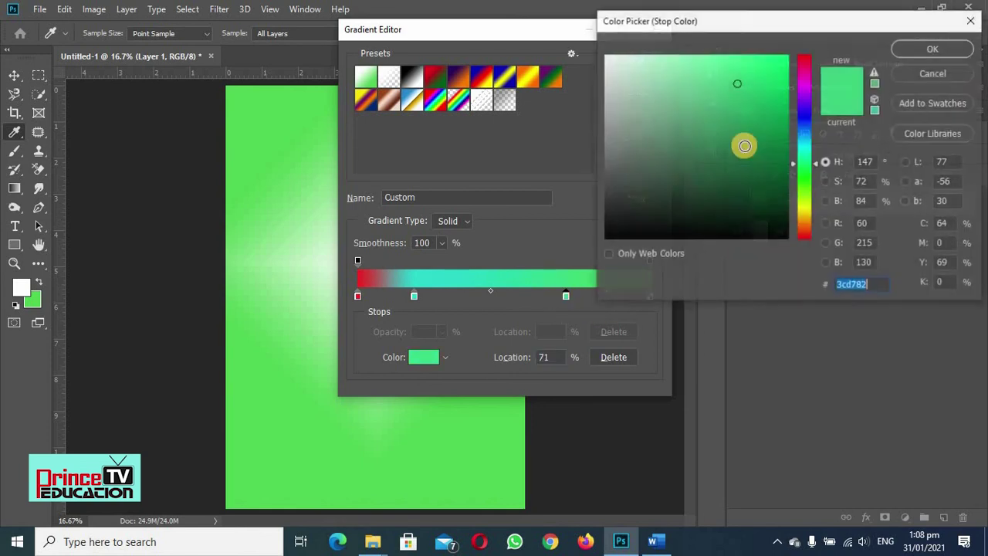
click(809, 110)
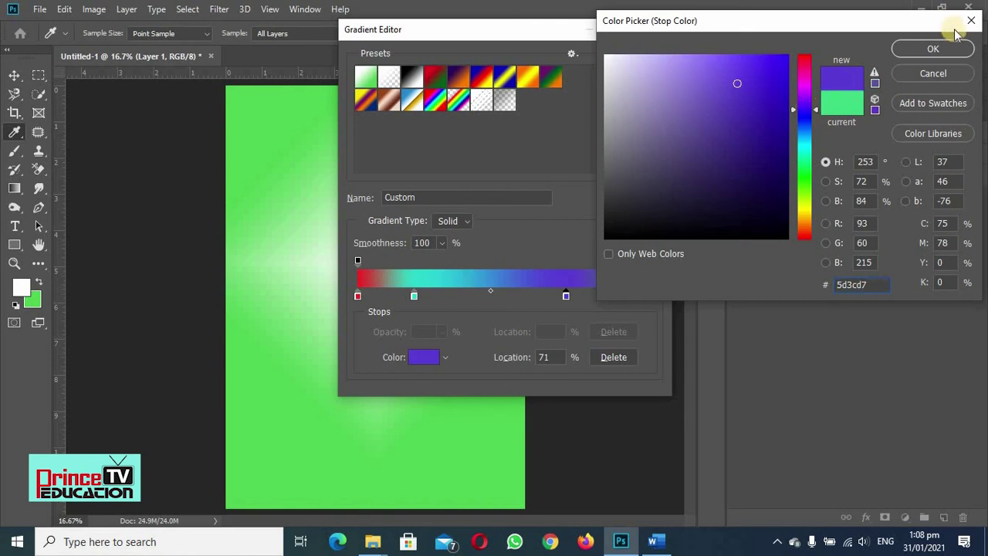
click(923, 56)
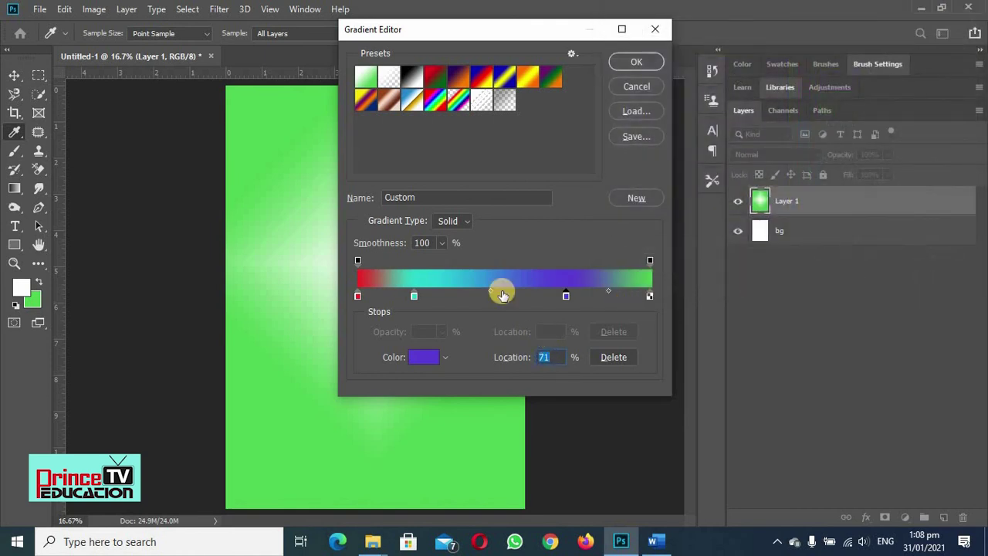
Reposition the violet colour stop to 66% and the turquoise one to 29%, discarding any stray stop
drag(414, 295, 447, 301)
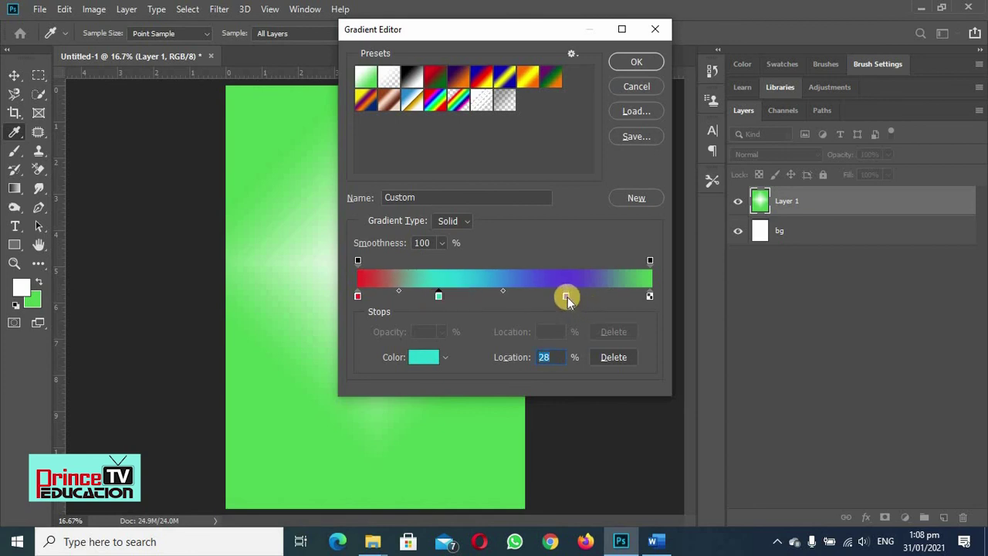
drag(567, 295, 550, 298)
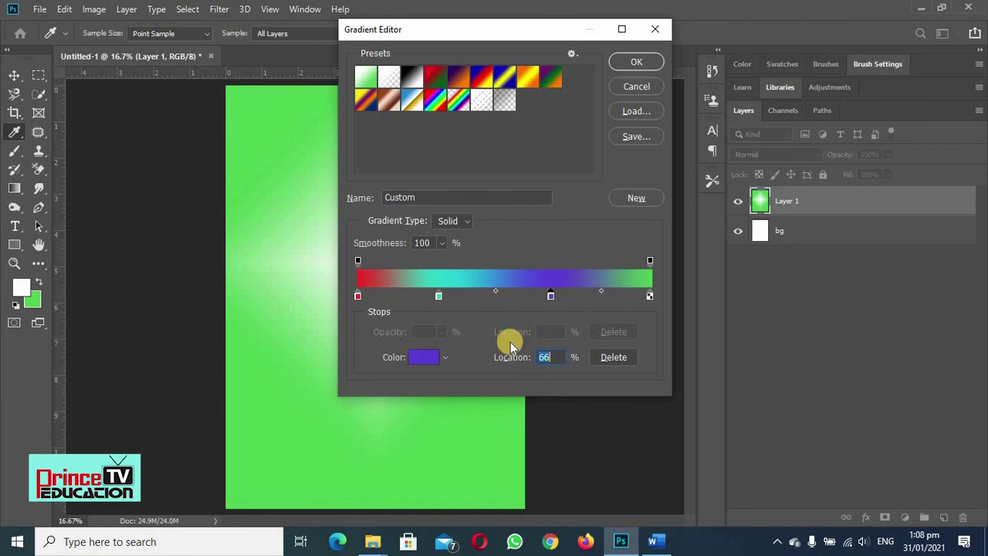
click(441, 300)
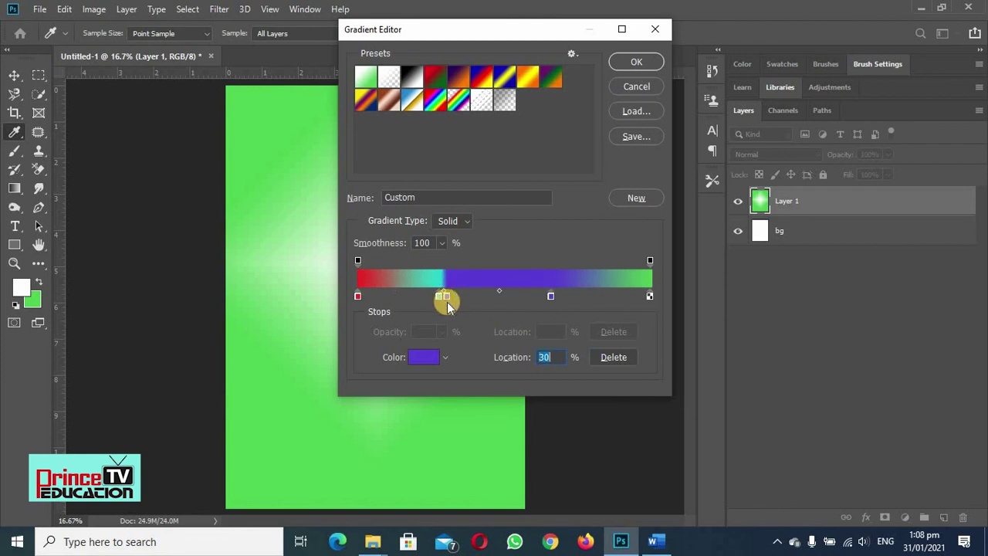
drag(448, 304, 453, 311)
click(440, 297)
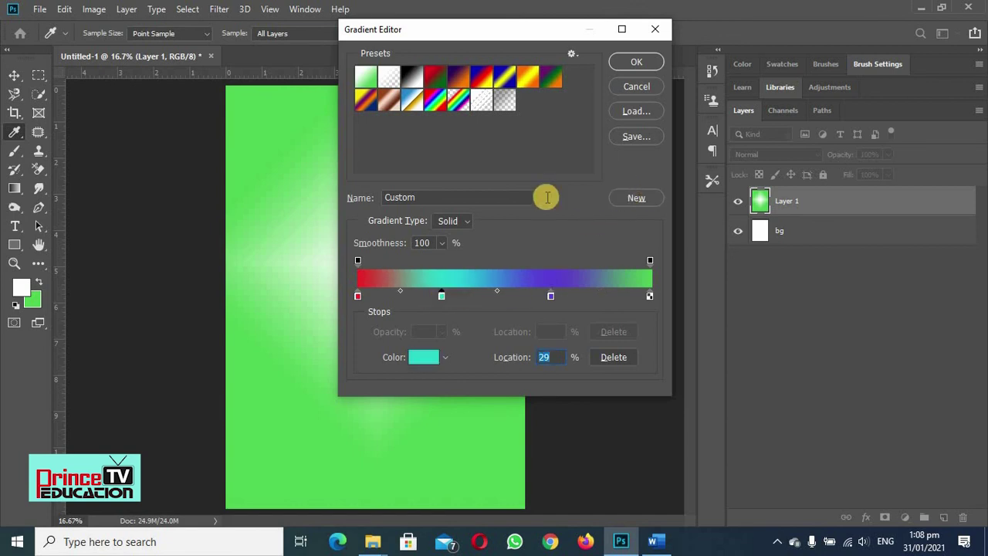
Name the gradient "4 colors", save it as a new preset and apply it to the Gradient tool
click(423, 198)
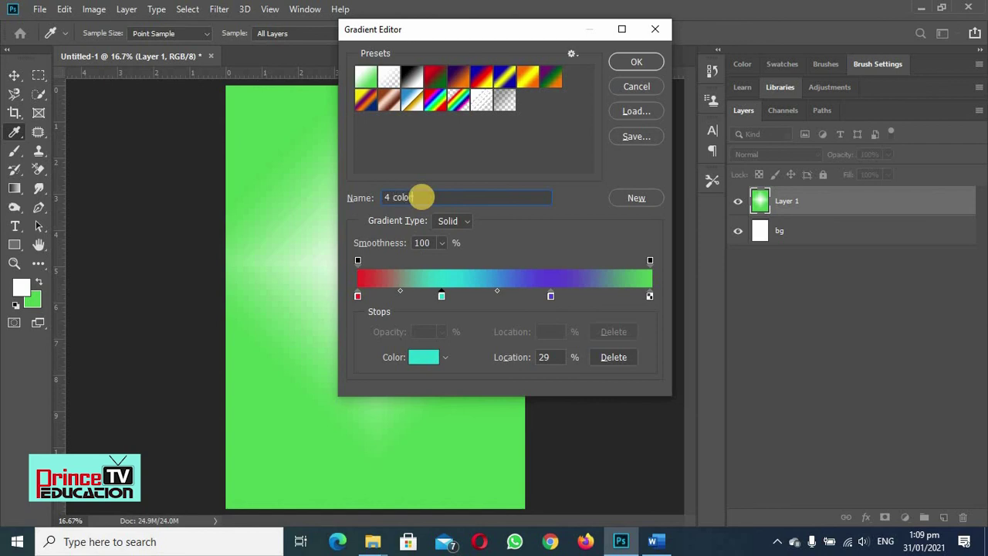
click(639, 198)
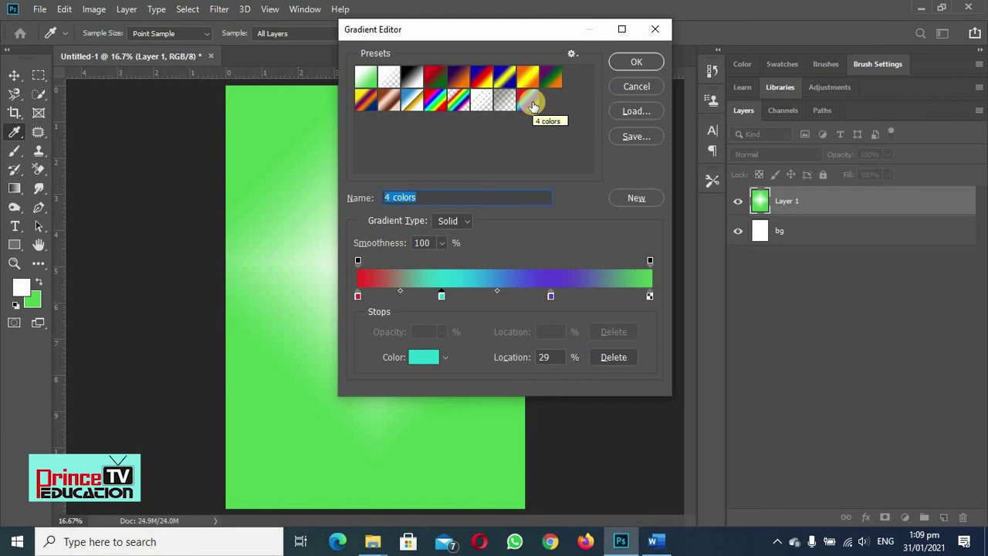
click(627, 65)
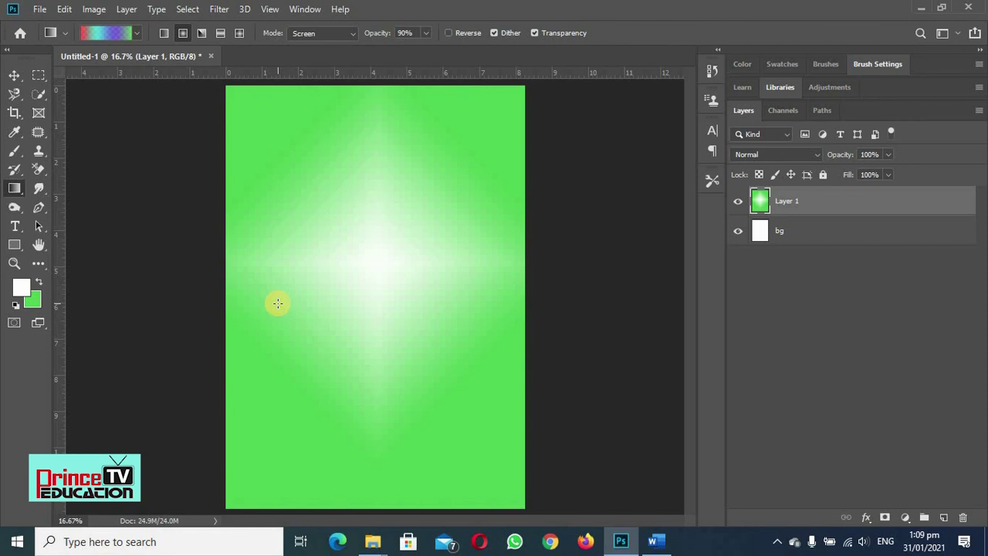
Undo the diamond gradient on Layer 1 and draw a radial gradient with the four-colour preset from the page centre past its right edge
key(ctrl+z)
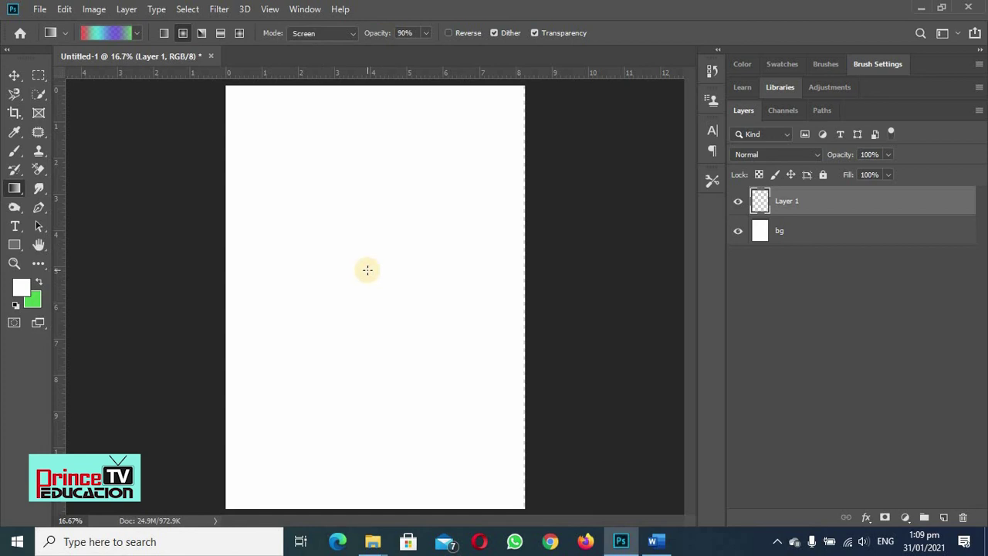
drag(367, 270, 567, 288)
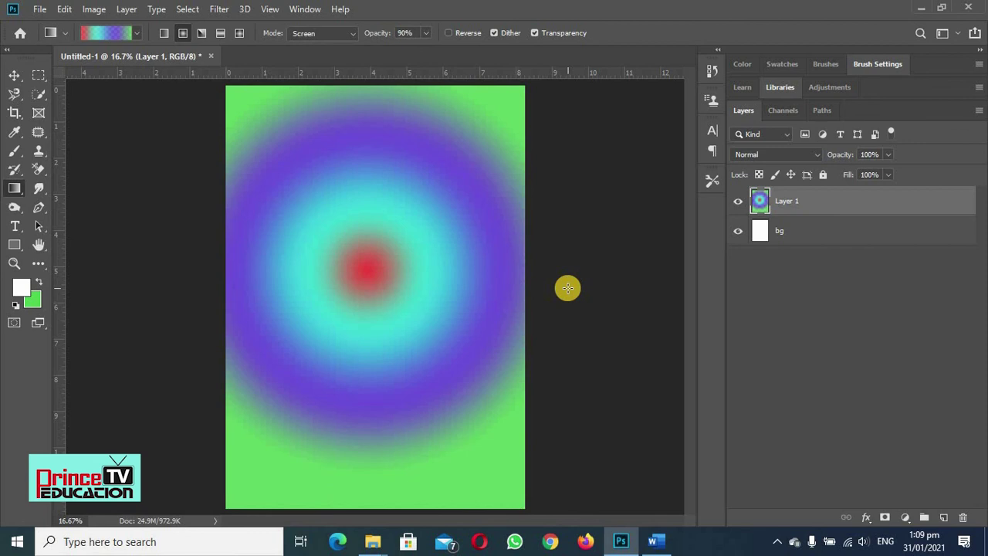